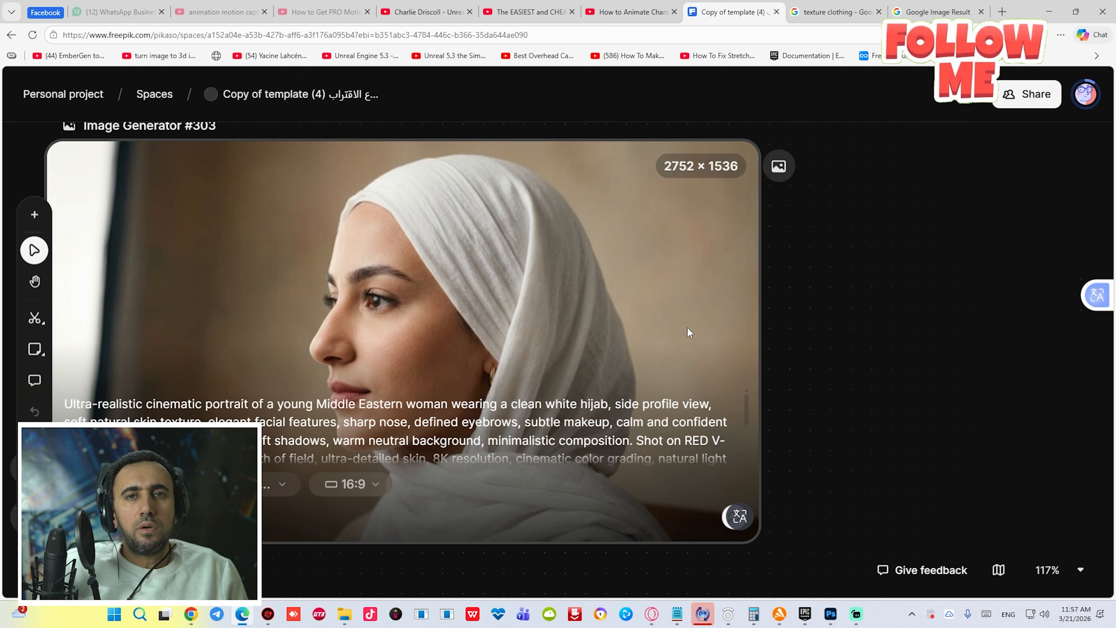
# - Add a new Image Generator node beside the portrait and paste the hijab portrait prompt into it
pyautogui.doubleClick(919, 269)
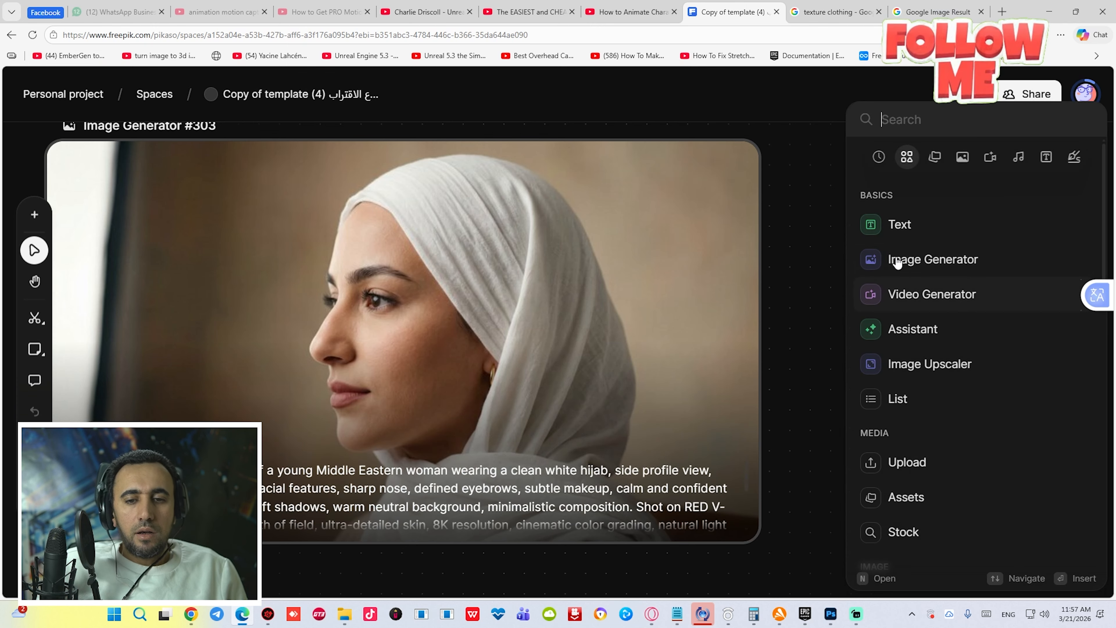
pyautogui.click(909, 260)
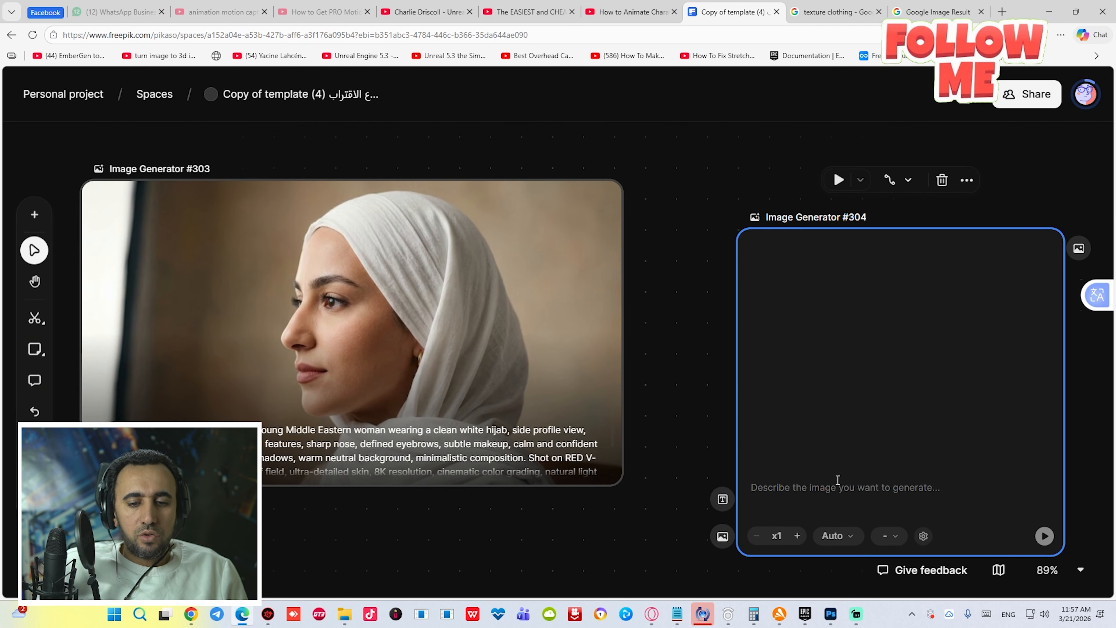
pyautogui.click(804, 484)
pyautogui.write('Ultra-realistic cinematic portrait of a young Middle Eastern woman wearing a clean white hijab, side profile view, soft natural skin texture, elegant facial features, sharp nose, defined eyebrows, subtle makeup, calm and confident expression. Studio lighting with soft shadows, warm neutral background, minimalistic composition. Shot on RED V-RAPTOR, 85mm lens, shallow depth of field, ultra-detailed skin, 8K resolution, cinematic color grading, natural light reflection on face, highly realistic fabric folds on hijab.')
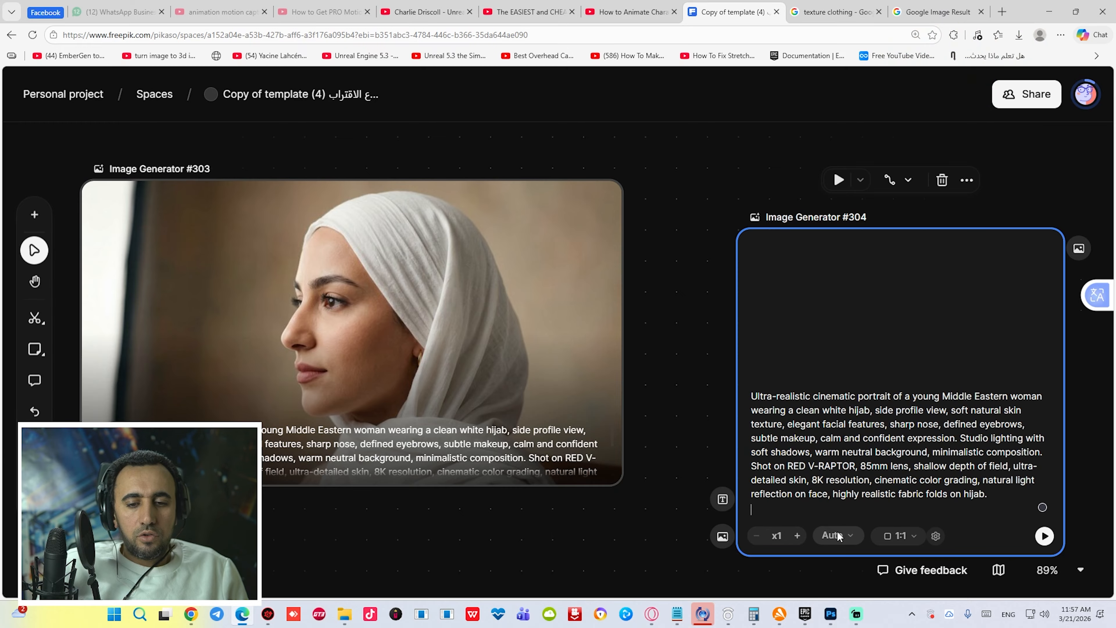
# - Set the new generator's model to Google Nano Banana Pro
pyautogui.click(837, 536)
pyautogui.scroll(-10, 906, 376)
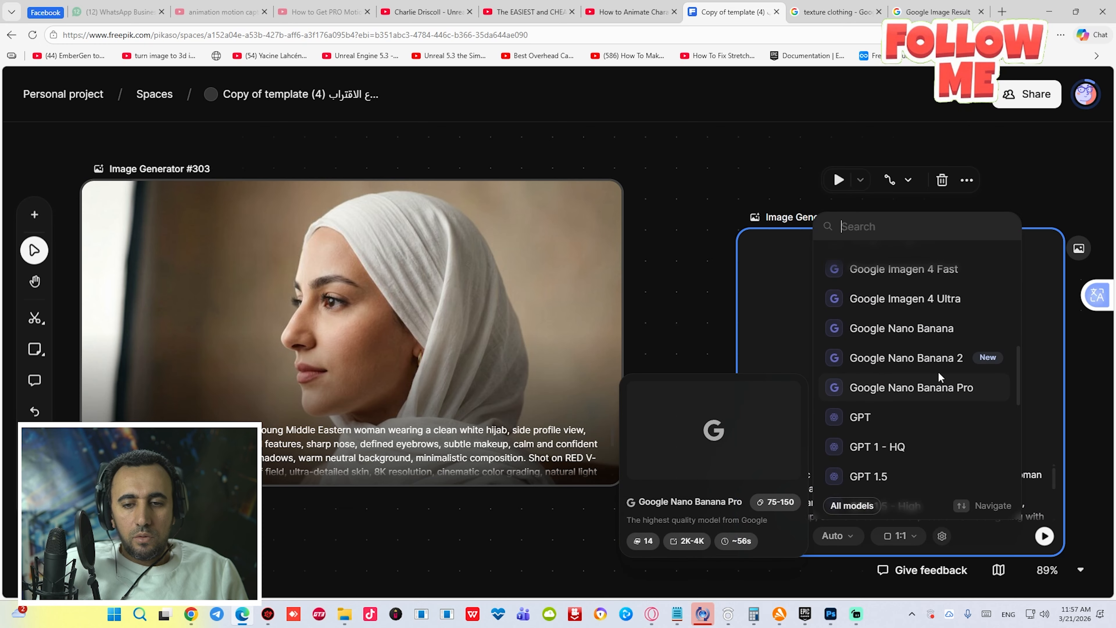
pyautogui.click(923, 388)
# - Set the generator's aspect ratio to 16:9
pyautogui.moveTo(642, 226); pyautogui.dragTo(424, 163)
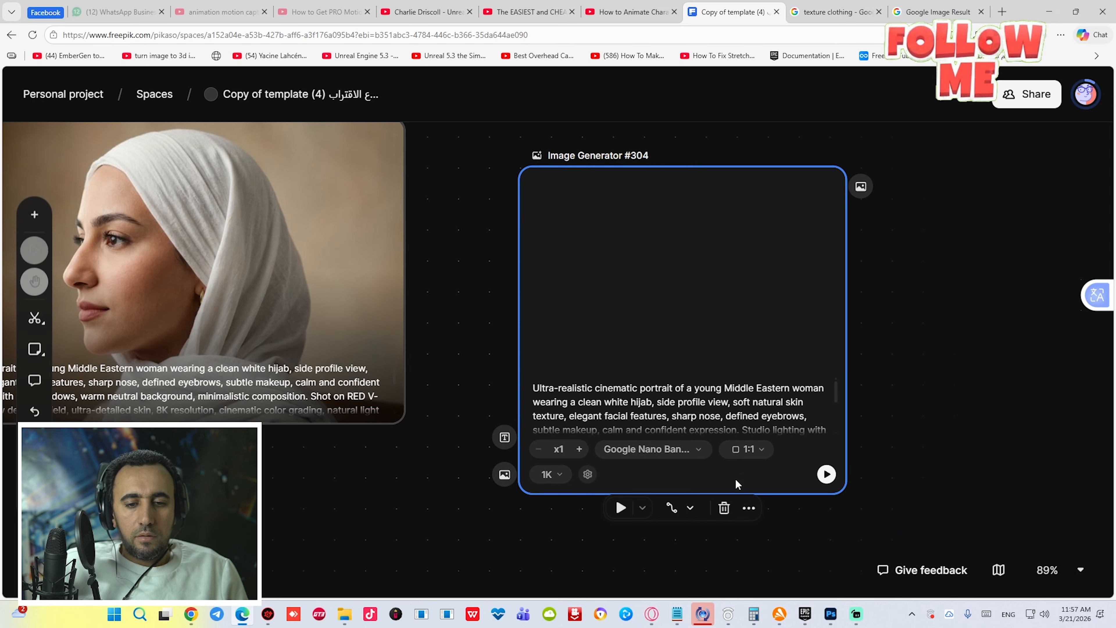
pyautogui.click(747, 450)
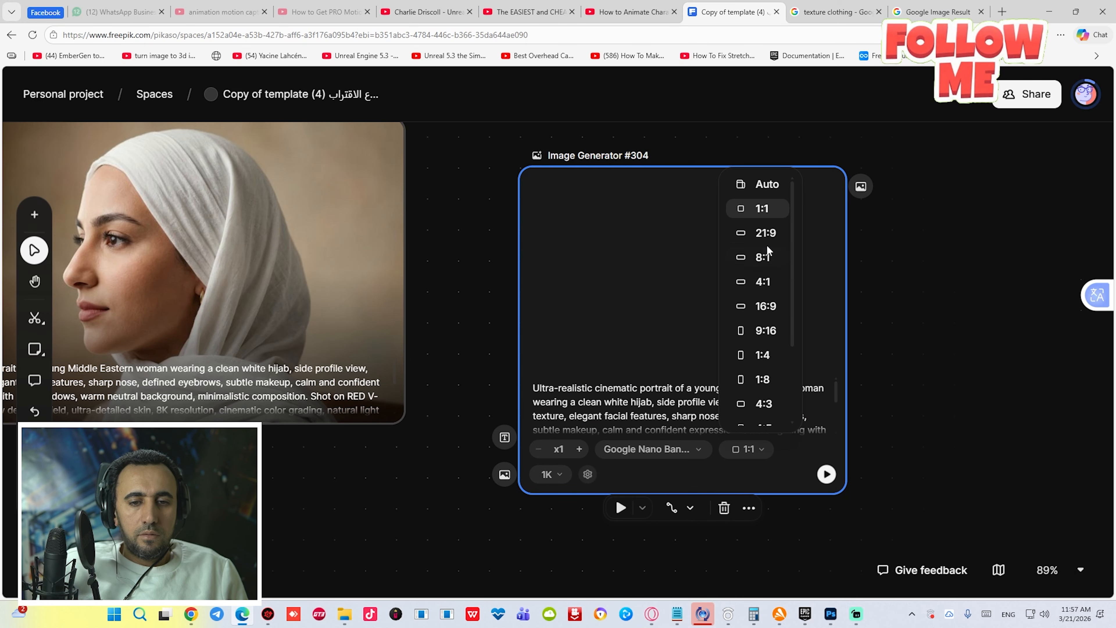
pyautogui.click(766, 307)
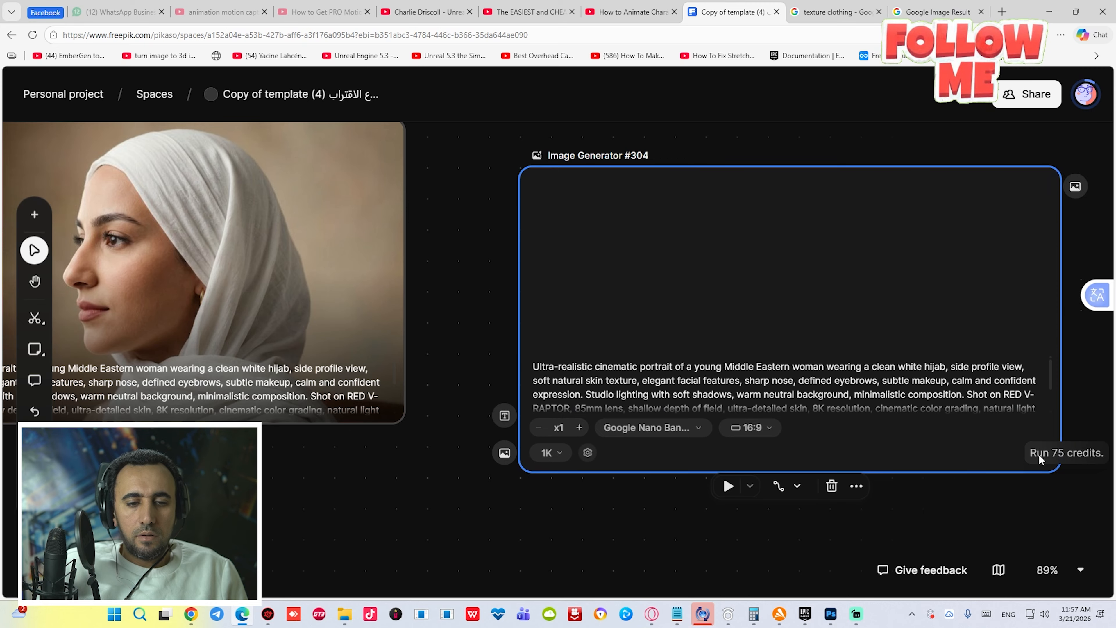
# - Set the output resolution to 2K and run the image generation
pyautogui.click(551, 452)
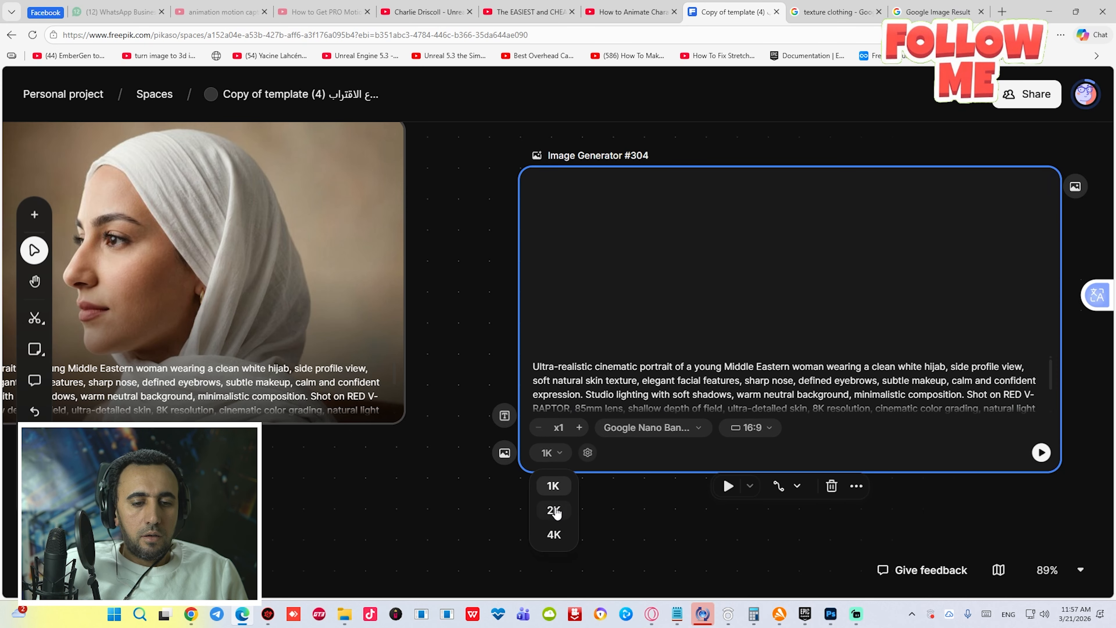
pyautogui.click(554, 510)
pyautogui.click(1041, 452)
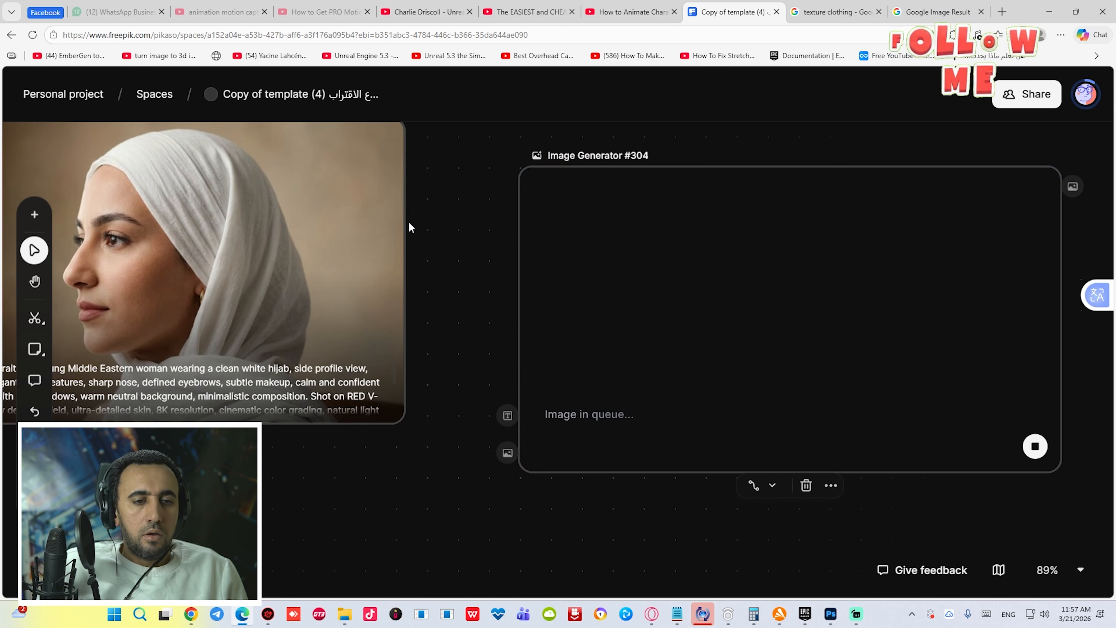
# - Switch to the Google Images results and copy the red and green knitted zigzag fabric texture image
pyautogui.doubleClick(242, 232)
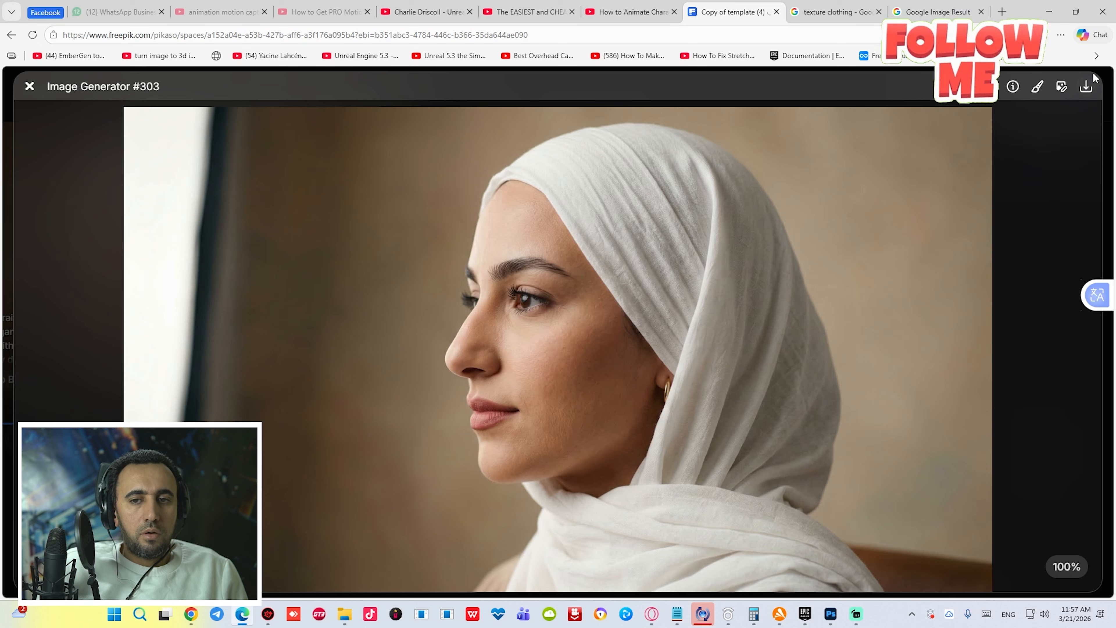
pyautogui.hotkey('ctrl', 'Tab')
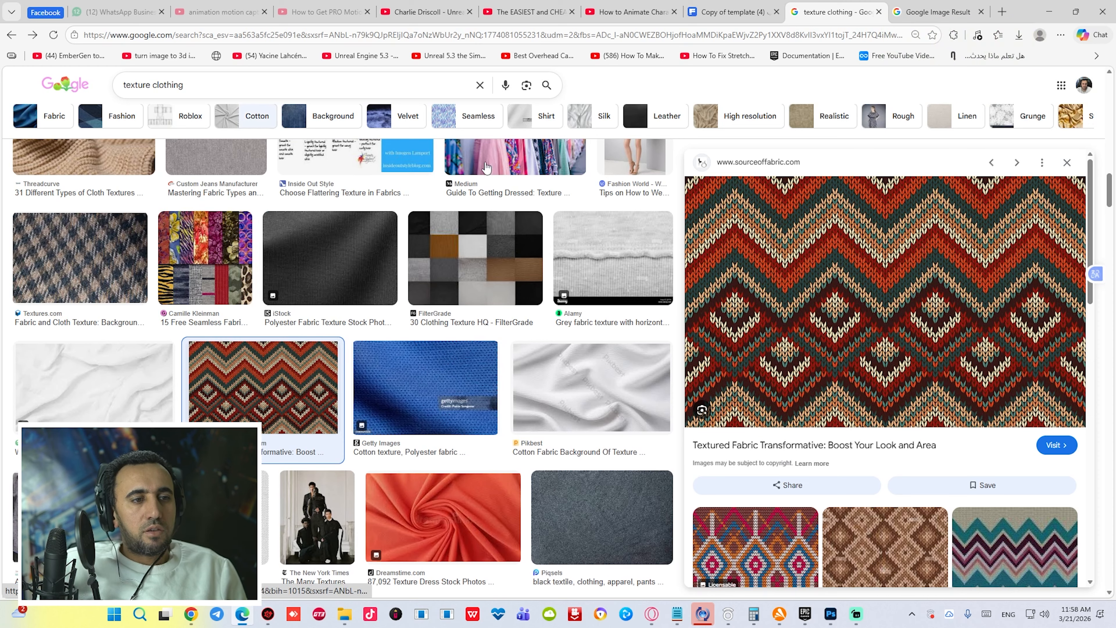
pyautogui.scroll(-10, 582, 375)
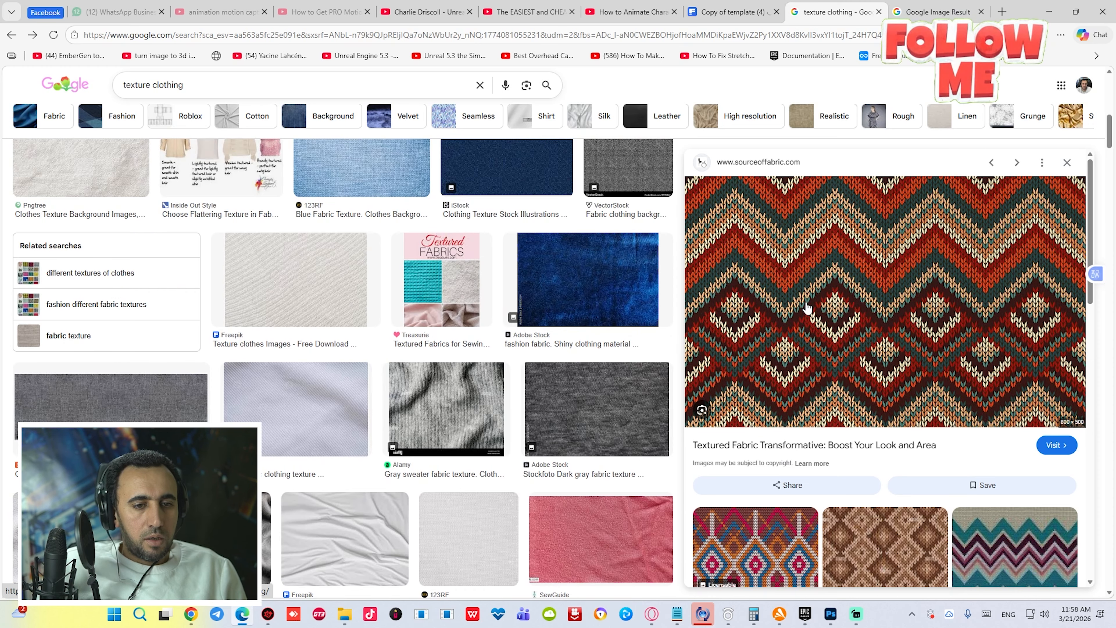
pyautogui.rightClick(841, 273)
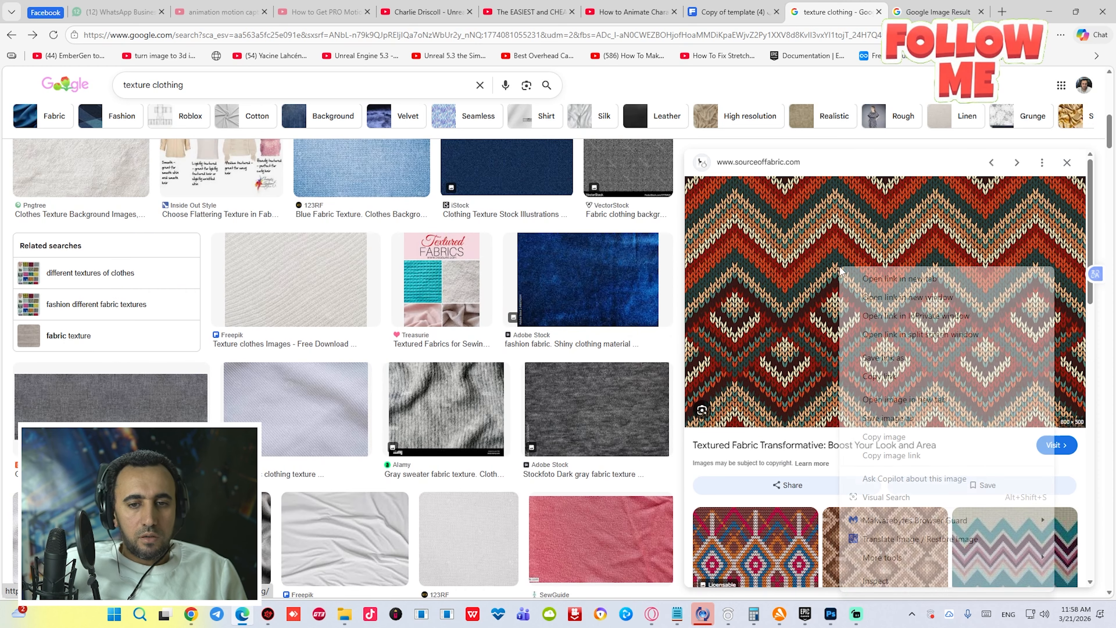
pyautogui.click(893, 435)
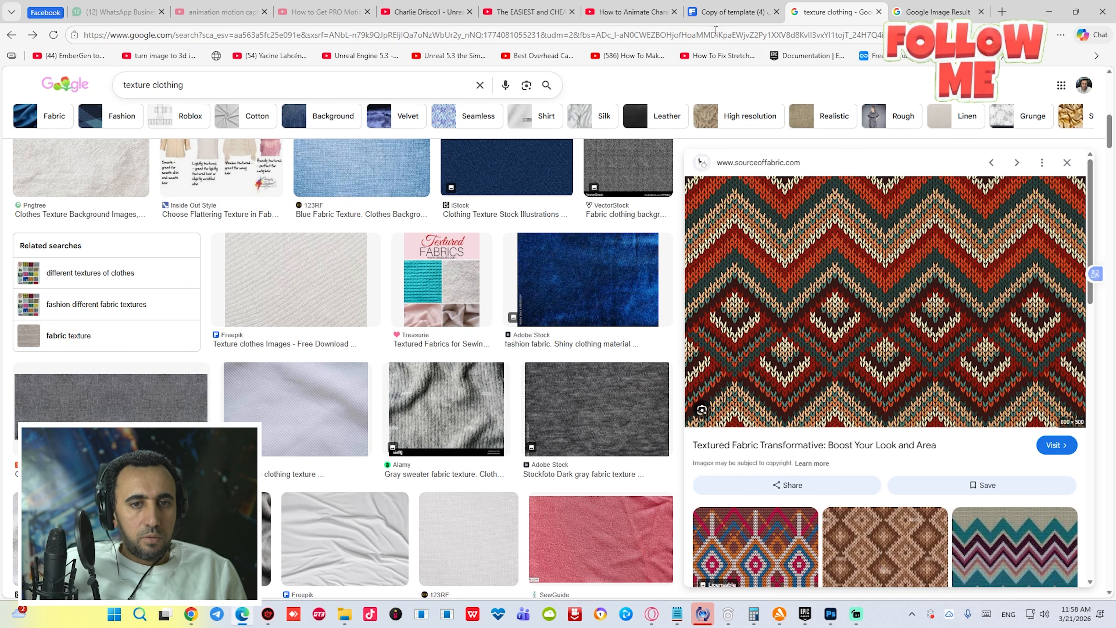
# - Switch to Photoshop, paste the knitted texture into the portrait document and move it to the upper left
pyautogui.click(830, 614)
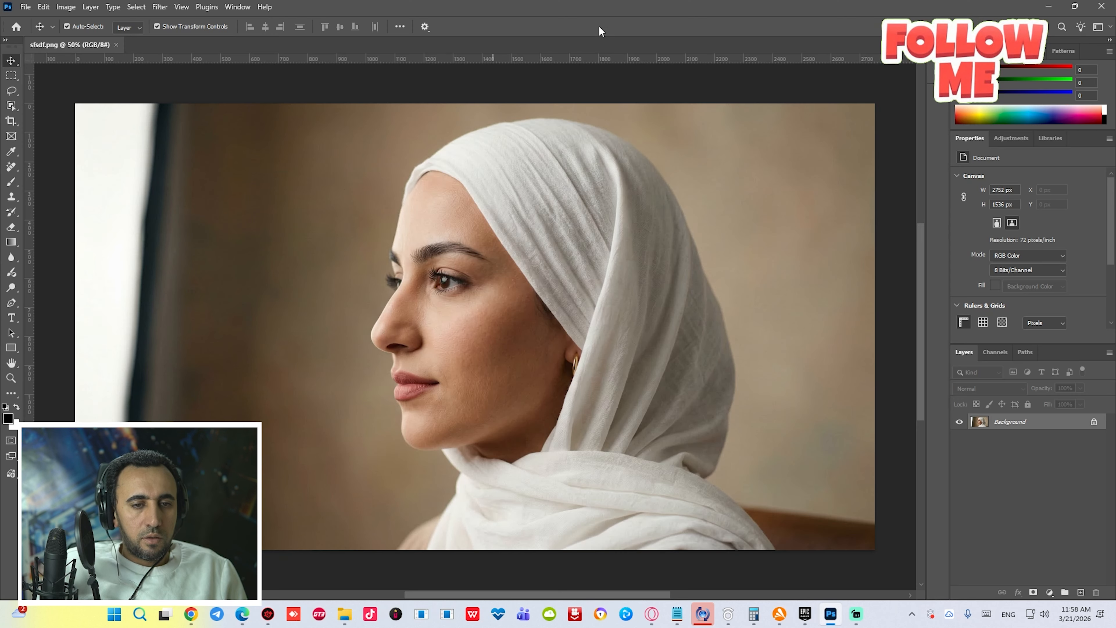
pyautogui.hotkey('ctrl', 'v')
pyautogui.moveTo(461, 310); pyautogui.dragTo(211, 186)
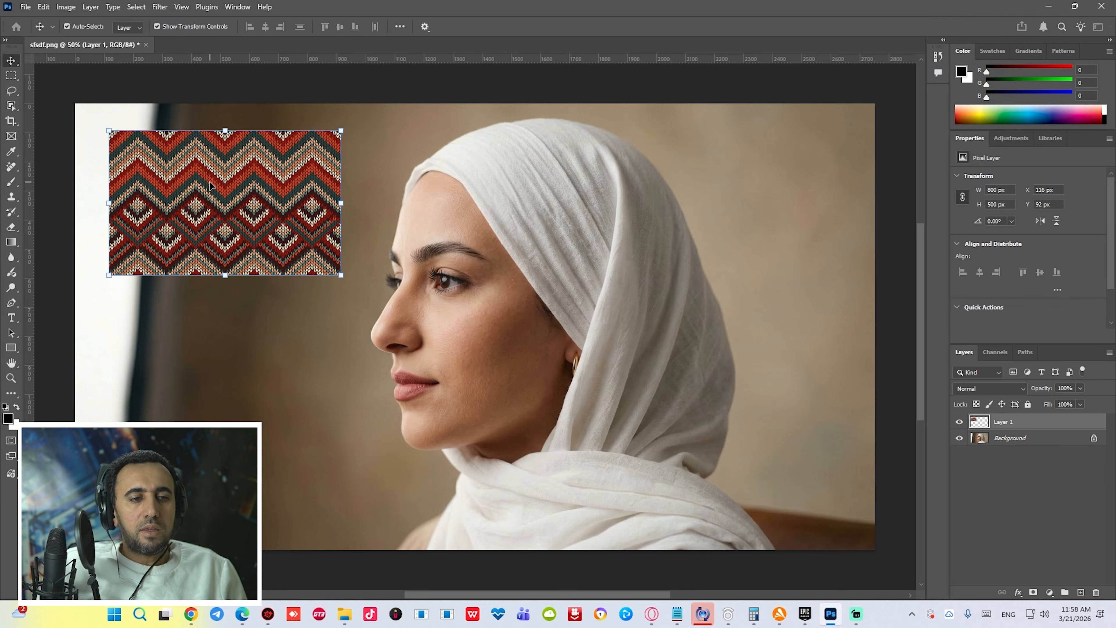
# - Hide the texture layer and select the Background layer
pyautogui.click(578, 192)
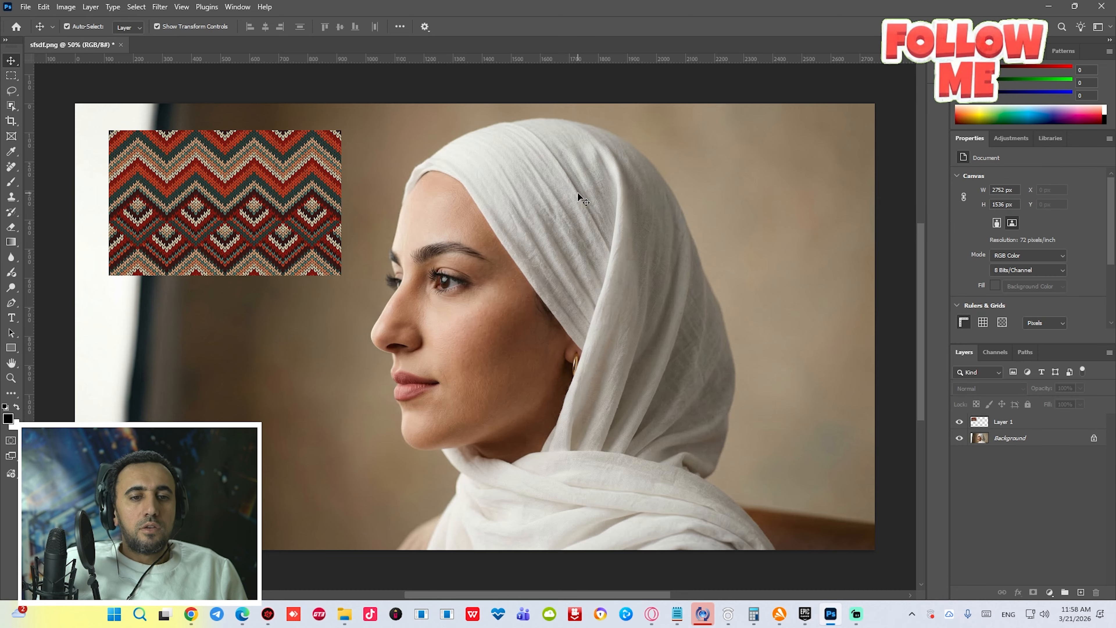
pyautogui.click(959, 422)
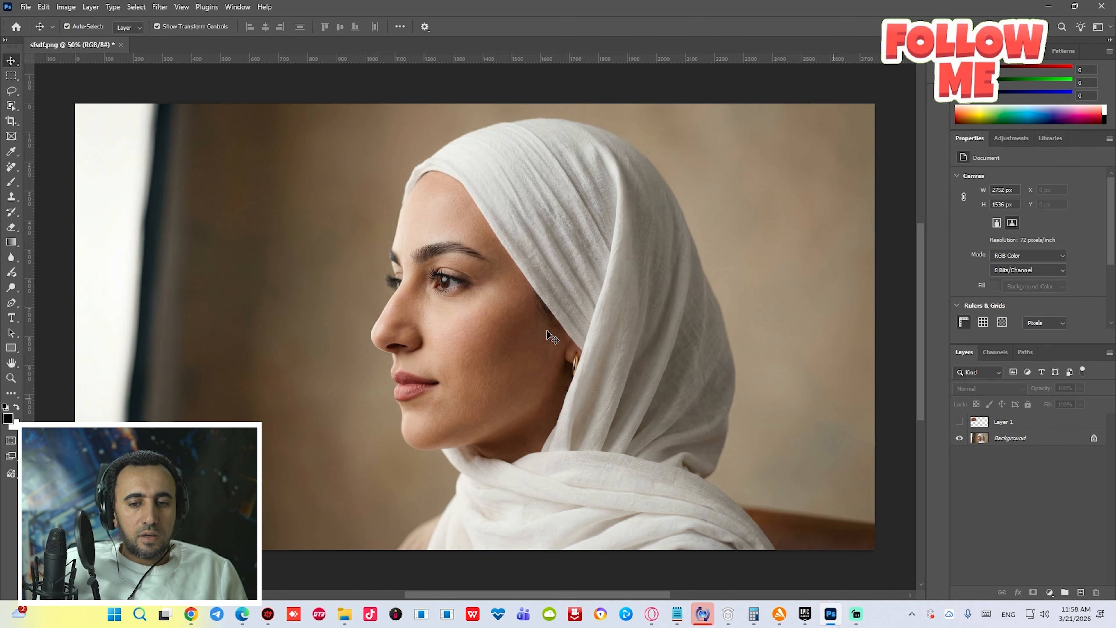
pyautogui.click(1007, 438)
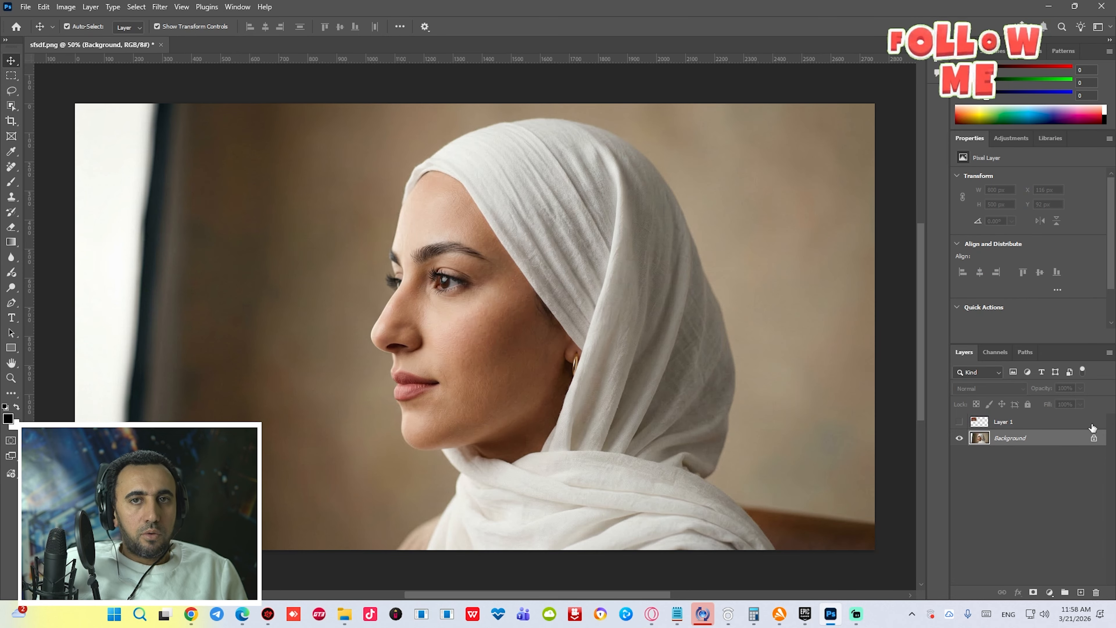
# - Outline the hijab with the Object Selection tool's lasso mode to isolate it on its own layer
pyautogui.click(12, 106)
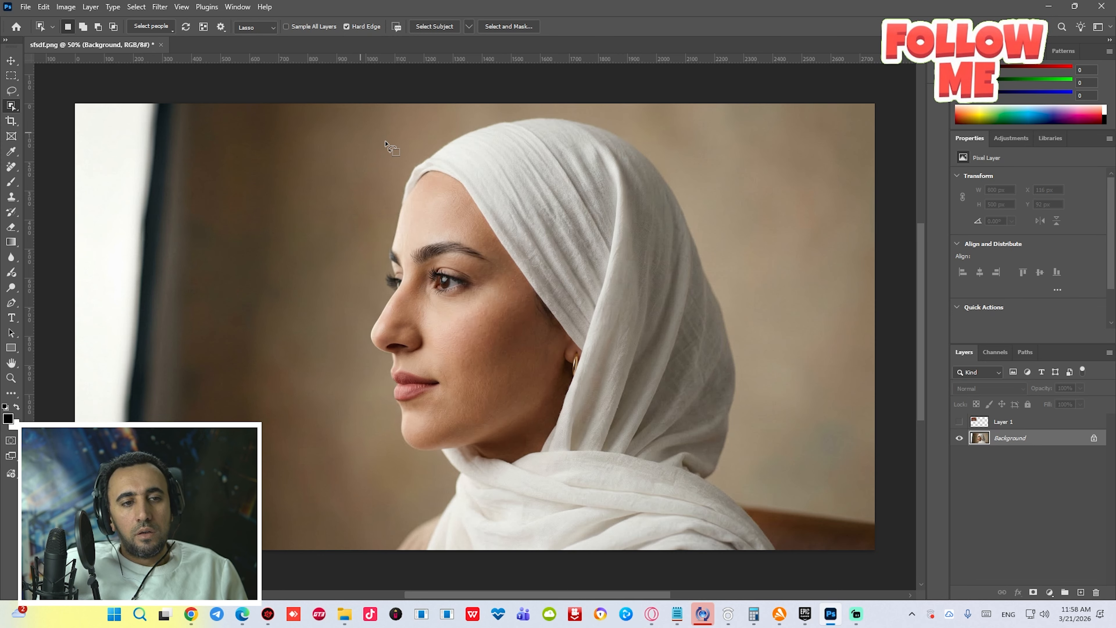
pyautogui.moveTo(392, 157)
pyautogui.mouseDown()
pyautogui.moveTo(381, 185)
pyautogui.moveTo(392, 200)
pyautogui.moveTo(441, 190)
pyautogui.moveTo(529, 297)
pyautogui.mouseUp()
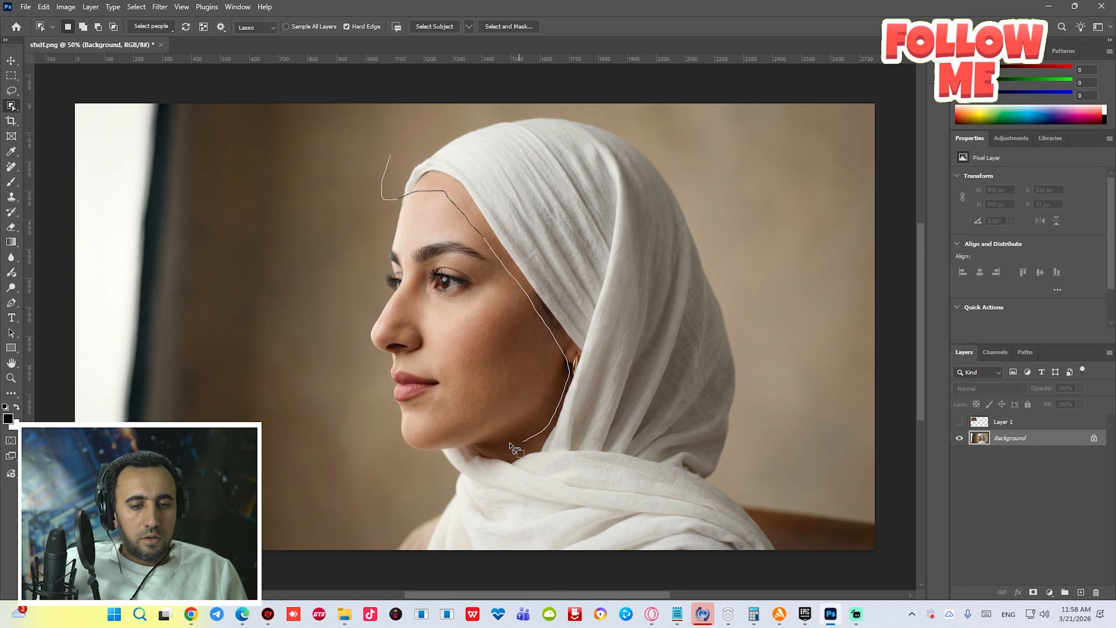
pyautogui.moveTo(636, 572)
pyautogui.mouseDown()
pyautogui.moveTo(770, 529)
pyautogui.moveTo(746, 469)
pyautogui.moveTo(750, 284)
pyautogui.moveTo(701, 187)
pyautogui.moveTo(655, 133)
pyautogui.moveTo(568, 108)
pyautogui.moveTo(486, 118)
pyautogui.mouseUp()
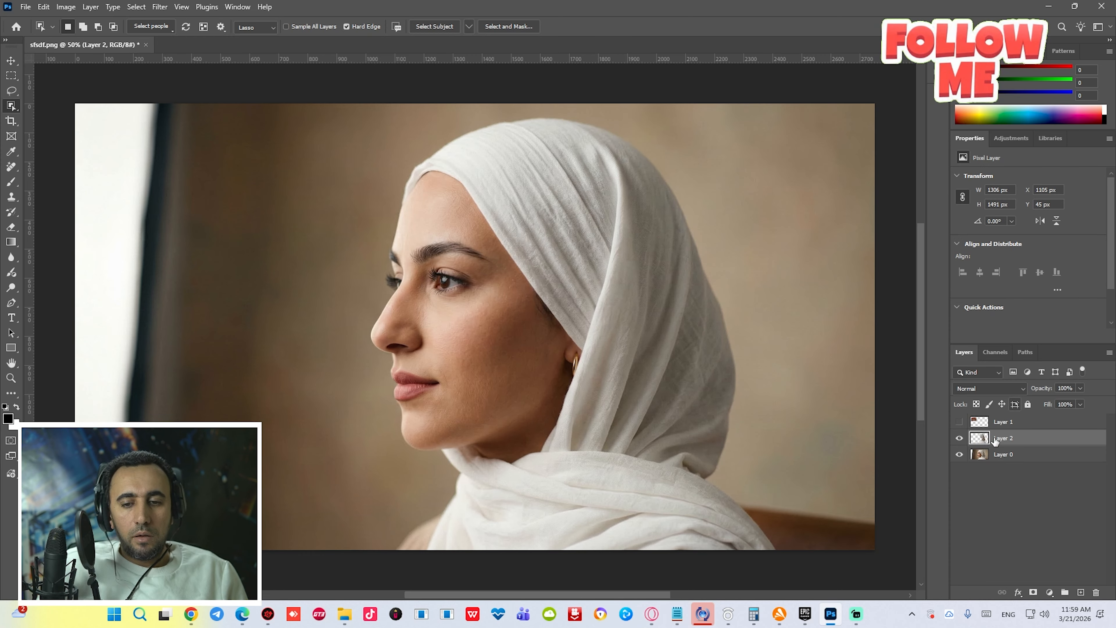
# - Convert the hijab layer to a Smart Object and open its contents
pyautogui.rightClick(995, 439)
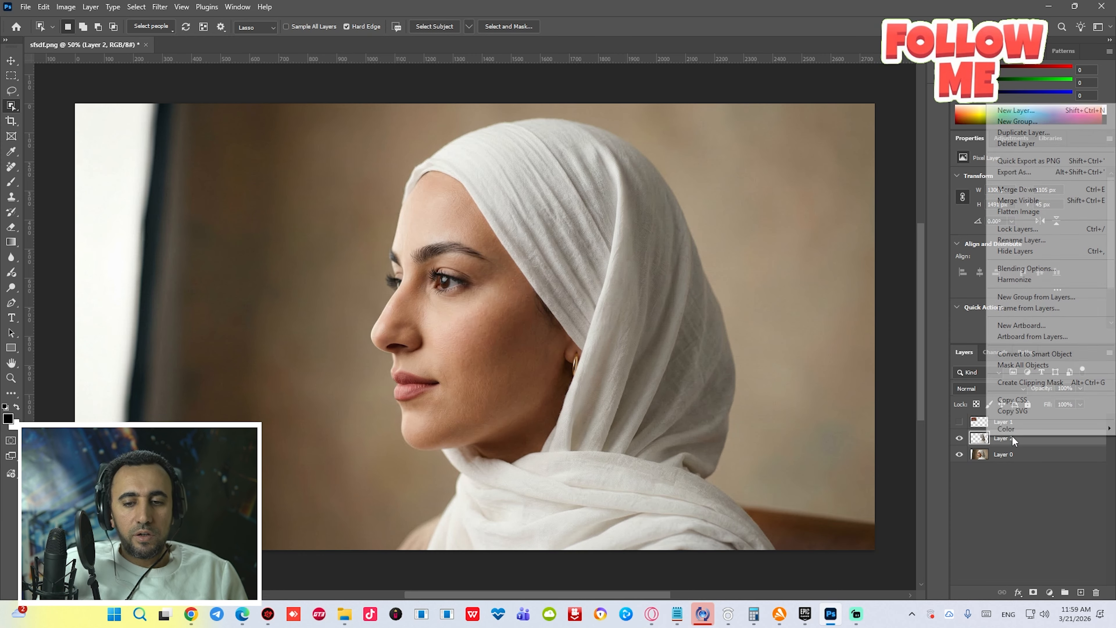
pyautogui.click(1062, 354)
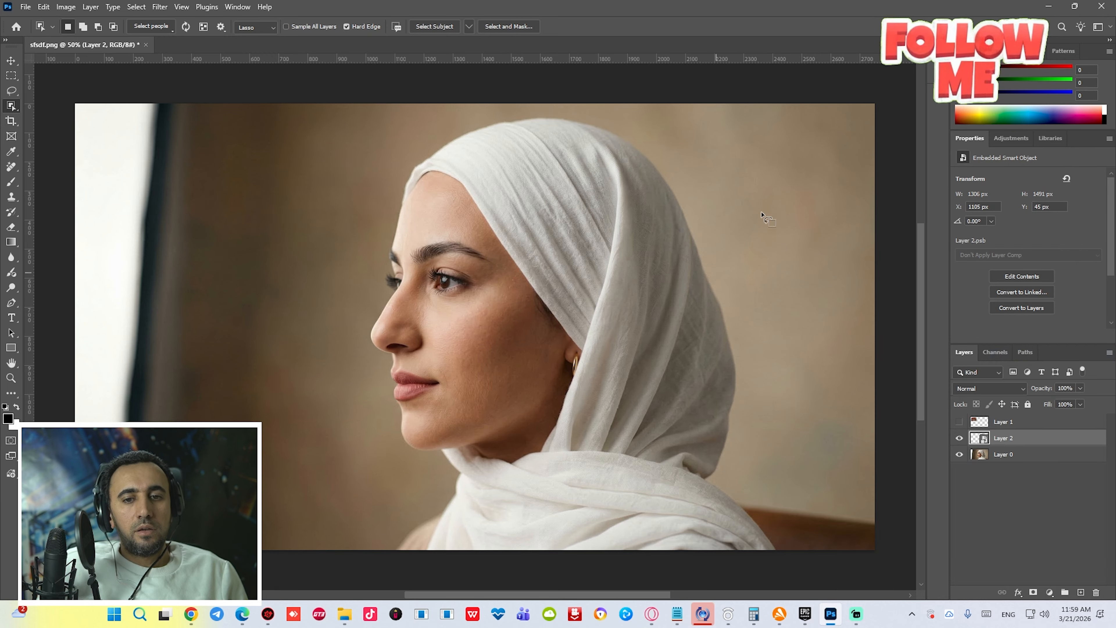
pyautogui.doubleClick(982, 440)
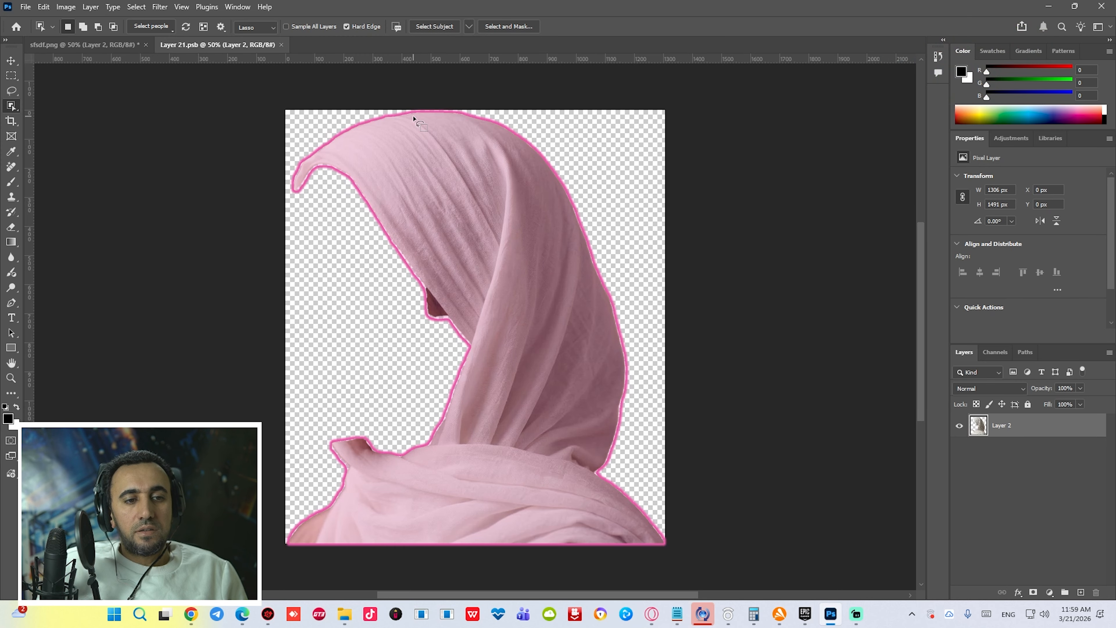
# - Save the hijab smart object contents as a PSB file on the Desktop
pyautogui.click(25, 7)
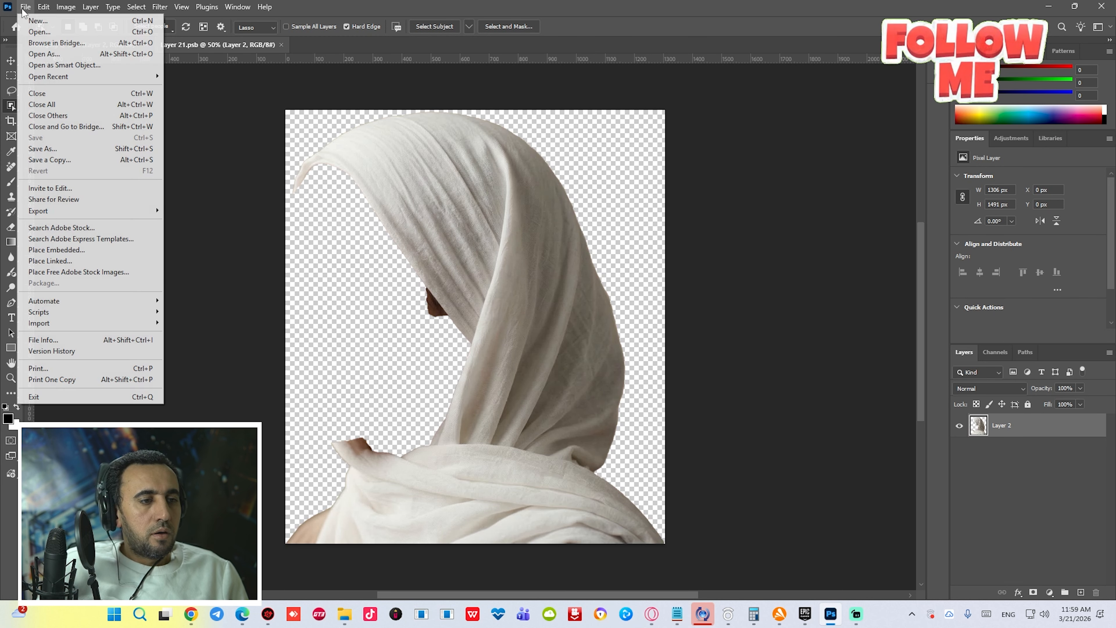
pyautogui.click(46, 149)
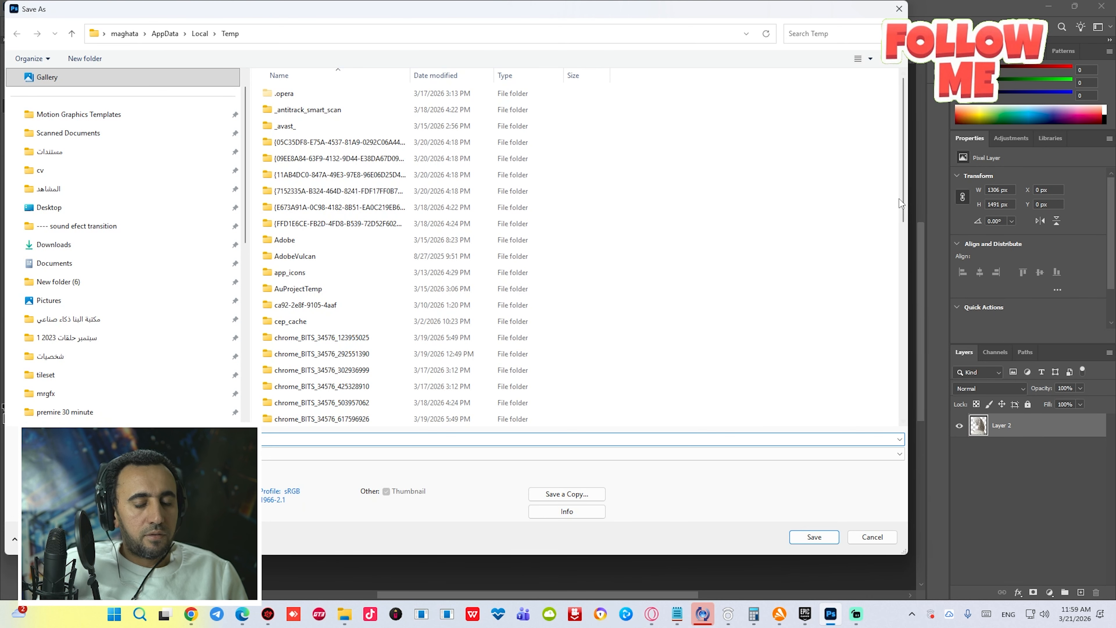
pyautogui.click(49, 207)
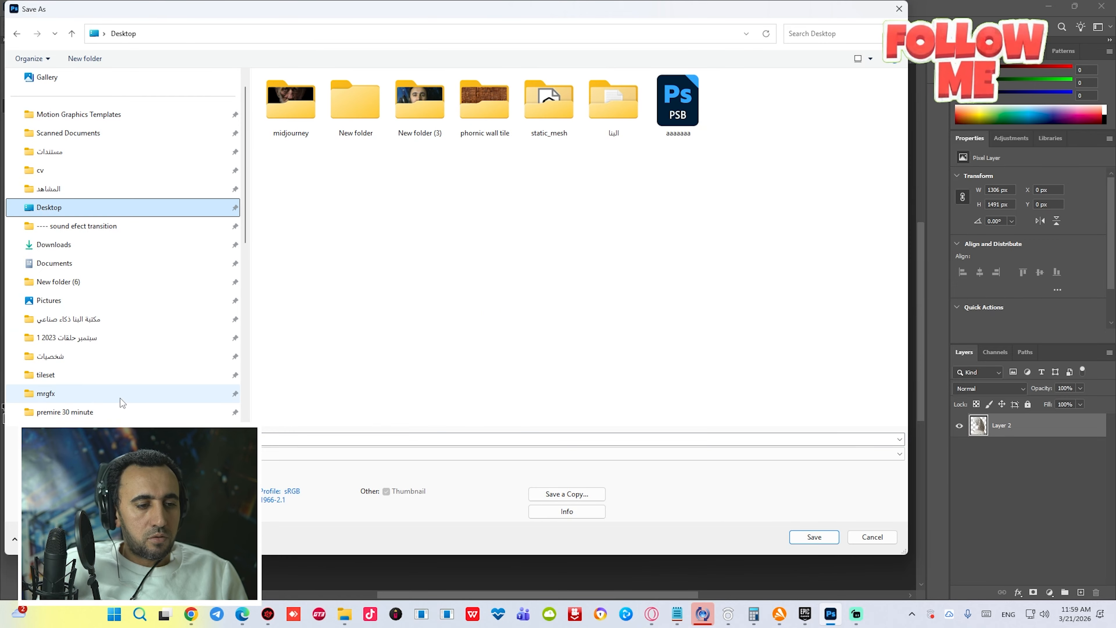
pyautogui.write('a')
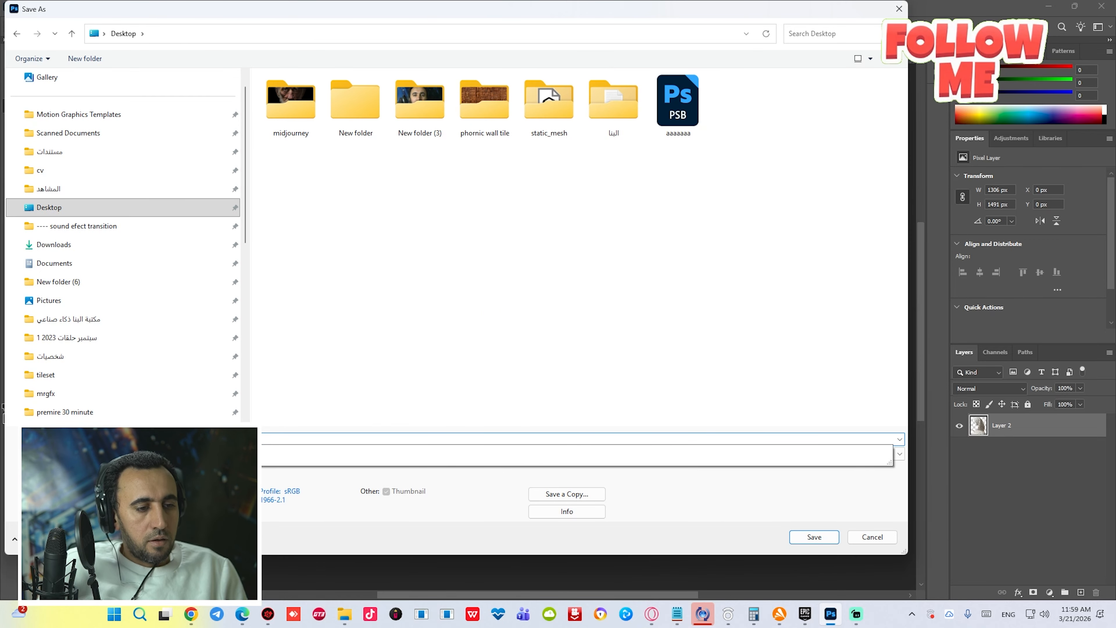
pyautogui.write('aaa')
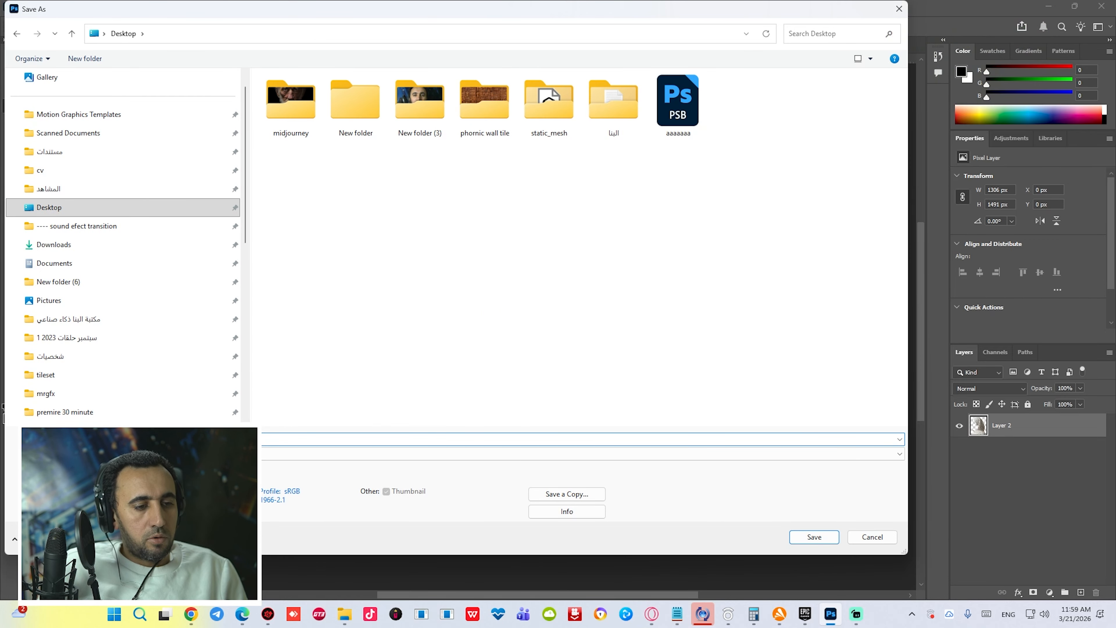
pyautogui.click(814, 539)
pyautogui.click(293, 177)
# - Return to the portrait document, show the texture layer and move the texture over the hijab's top
pyautogui.click(63, 47)
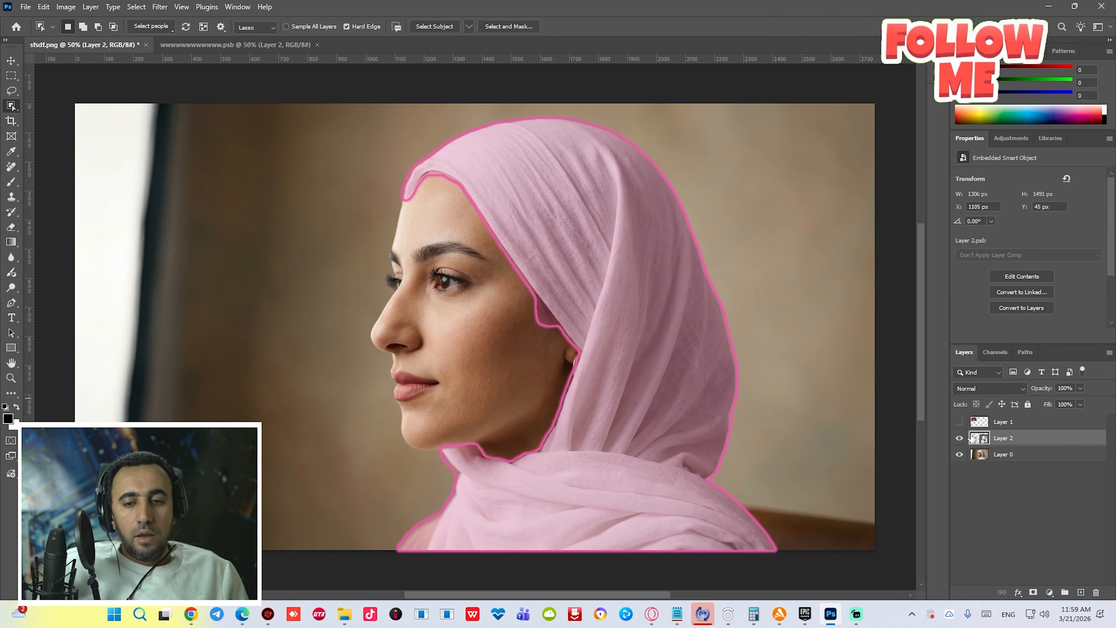
pyautogui.click(959, 422)
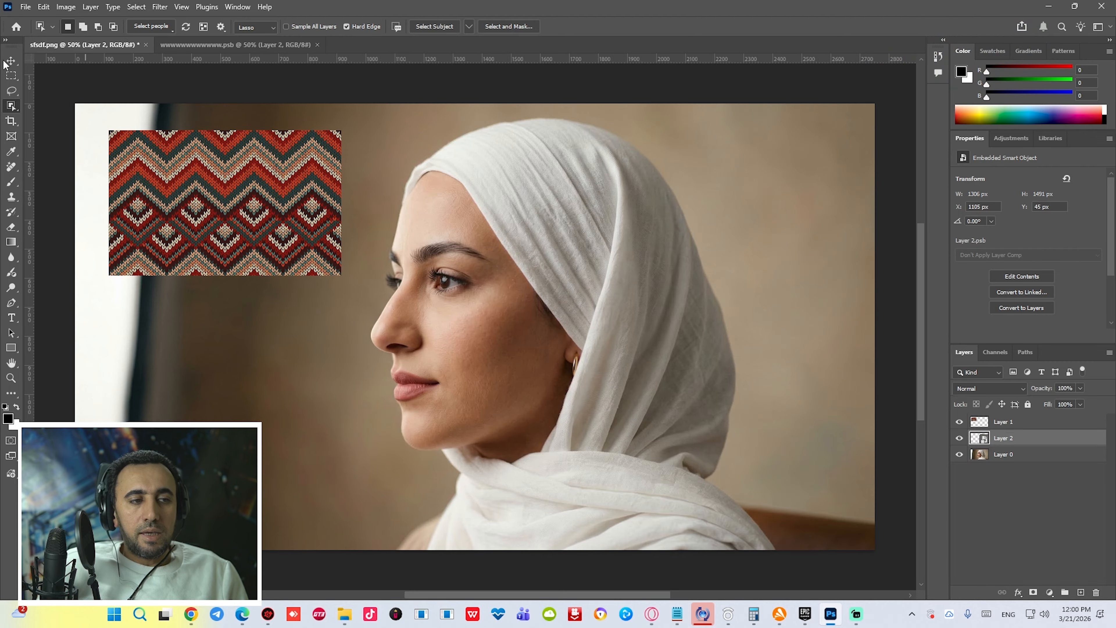
pyautogui.click(11, 60)
pyautogui.moveTo(329, 187); pyautogui.dragTo(623, 161)
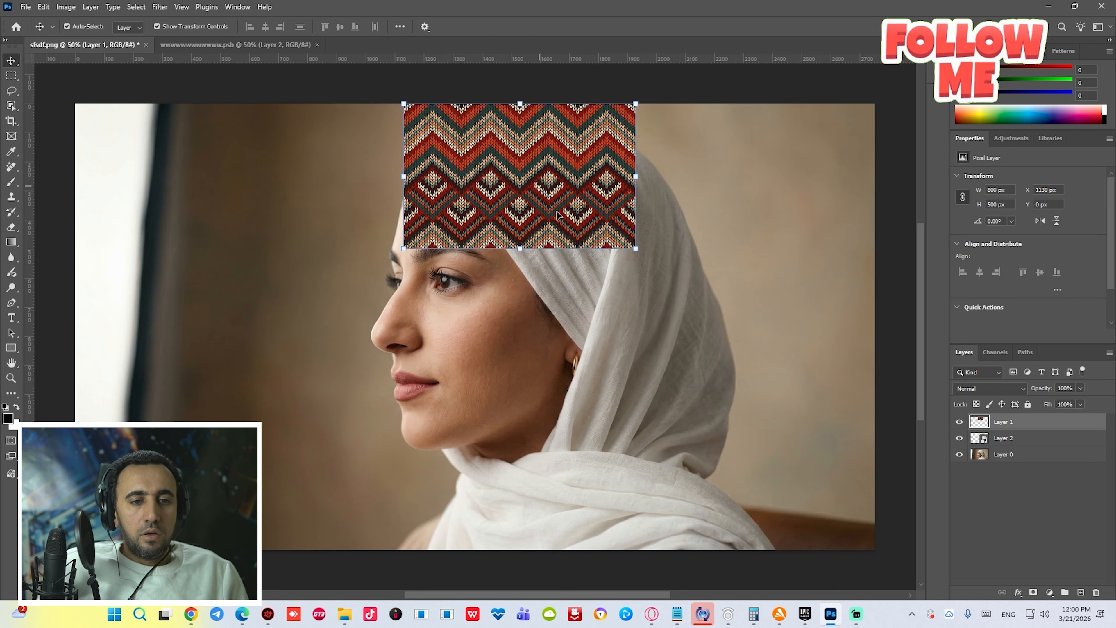
# - Scale and position the knitted texture so it covers the whole hijab, then commit the transform
pyautogui.moveTo(634, 249); pyautogui.dragTo(946, 444)
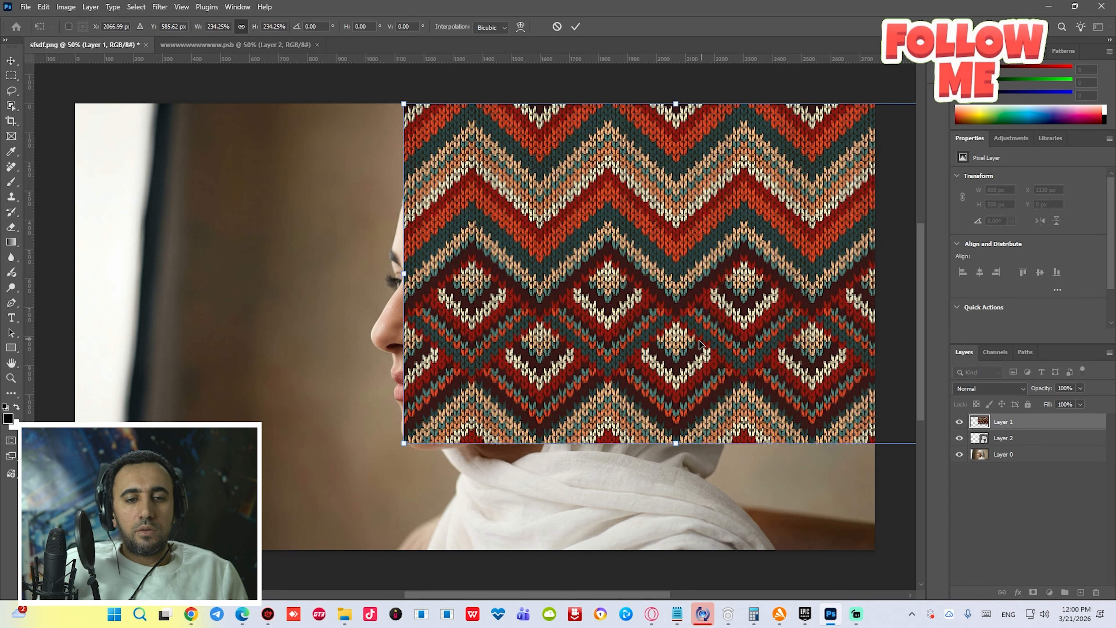
pyautogui.moveTo(702, 343); pyautogui.dragTo(618, 340)
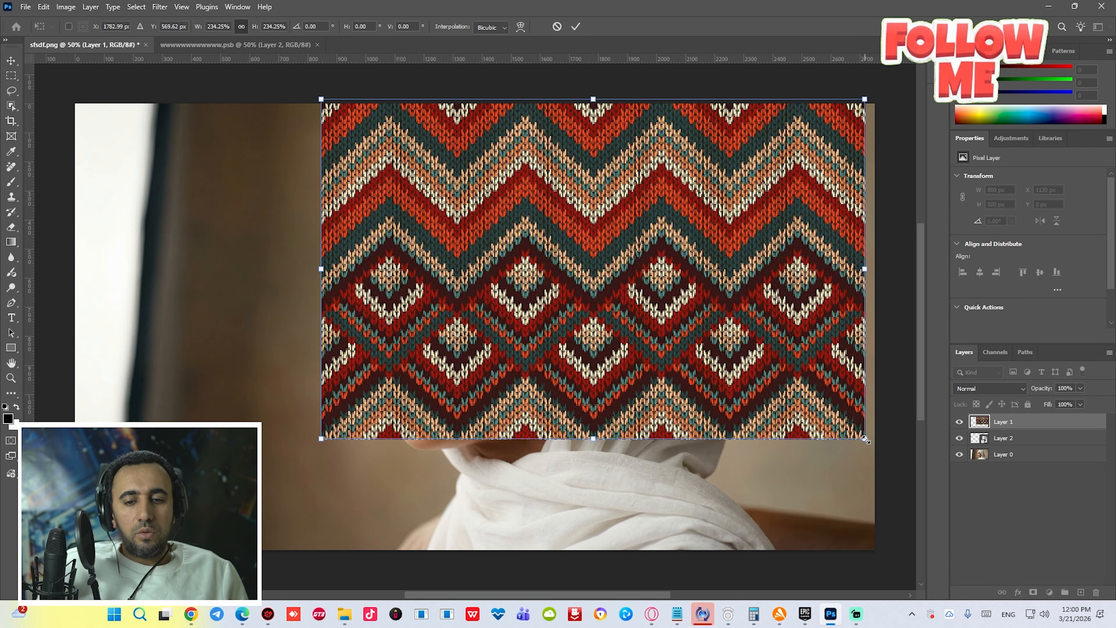
pyautogui.moveTo(864, 440); pyautogui.dragTo(961, 519)
pyautogui.hotkey('ctrl', '-')
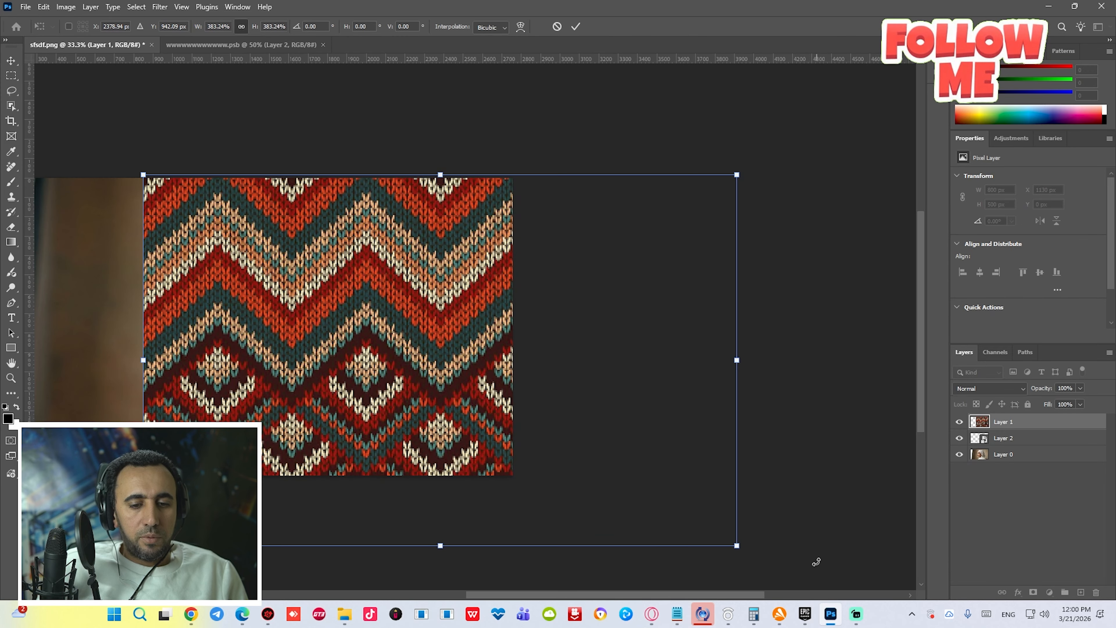
pyautogui.moveTo(747, 552); pyautogui.dragTo(628, 479)
pyautogui.moveTo(379, 398); pyautogui.dragTo(349, 399)
pyautogui.press('Return')
# - Clip the texture layer to the hijab layer so the knit pattern appears only on the hijab
pyautogui.hotkey('ctrl', '-')
pyautogui.moveTo(591, 399); pyautogui.dragTo(714, 381)
pyautogui.hotkey('ctrl', '+')
pyautogui.click(960, 423)
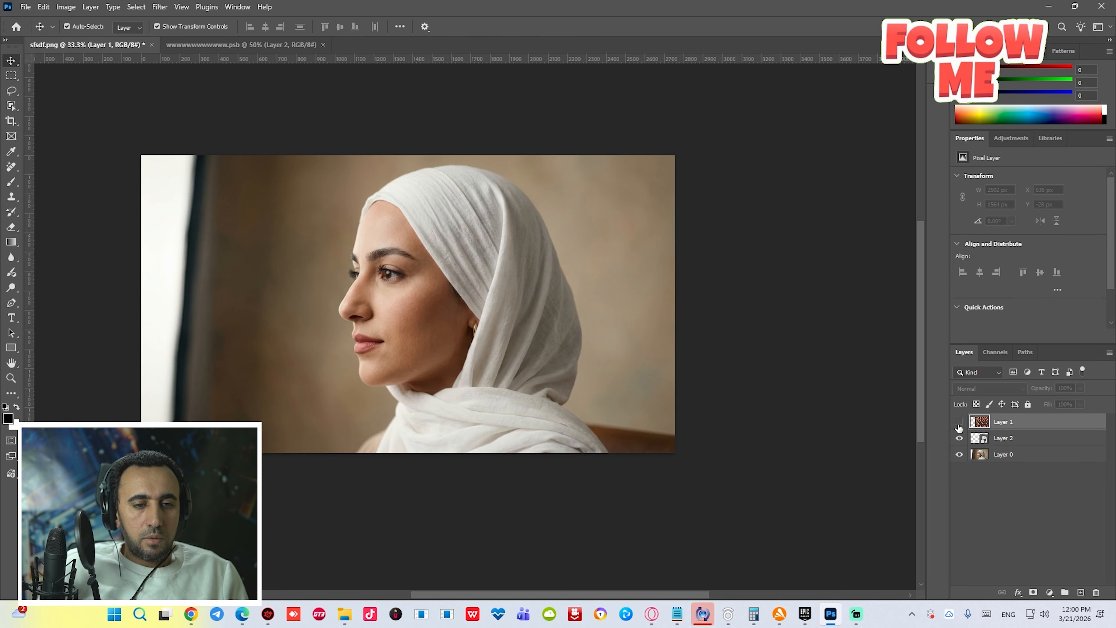
pyautogui.click(959, 423)
pyautogui.click(1011, 442)
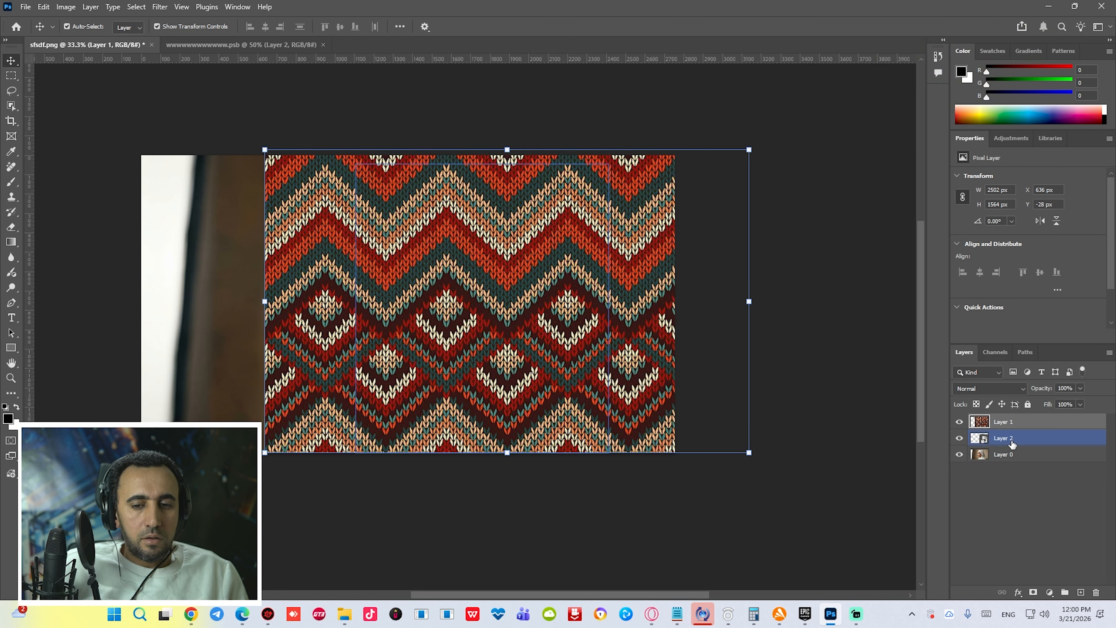
pyautogui.keyDown('alt'); pyautogui.click(1021, 427); pyautogui.keyUp('alt')
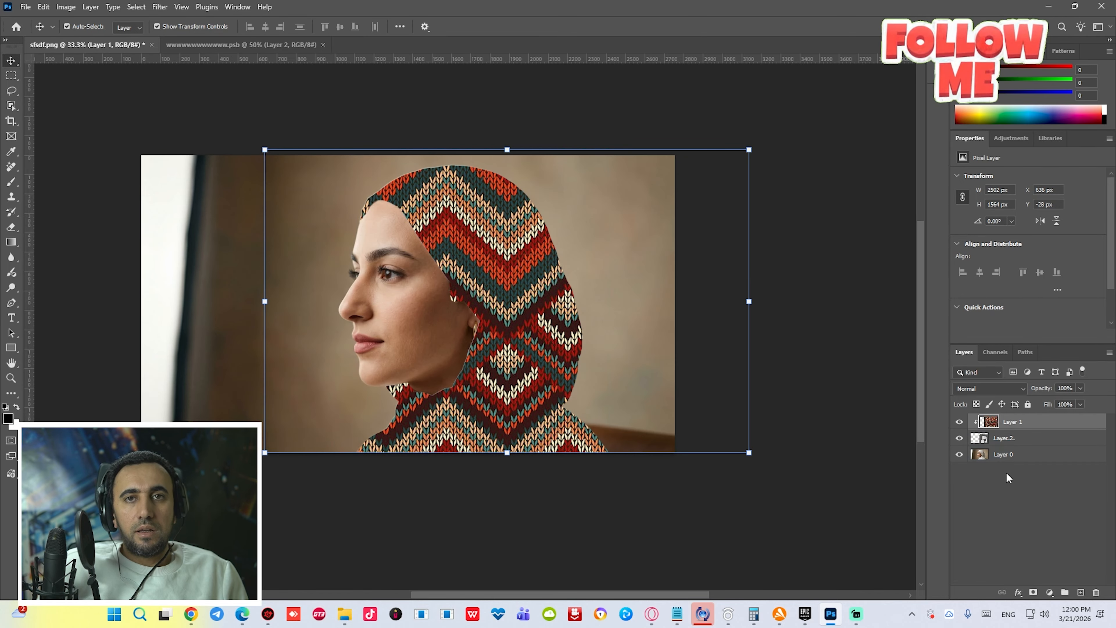
# - Release and recreate the clipping mask of the texture layer on the hijab layer
pyautogui.hotkey('ctrl', 'alt', 'g')
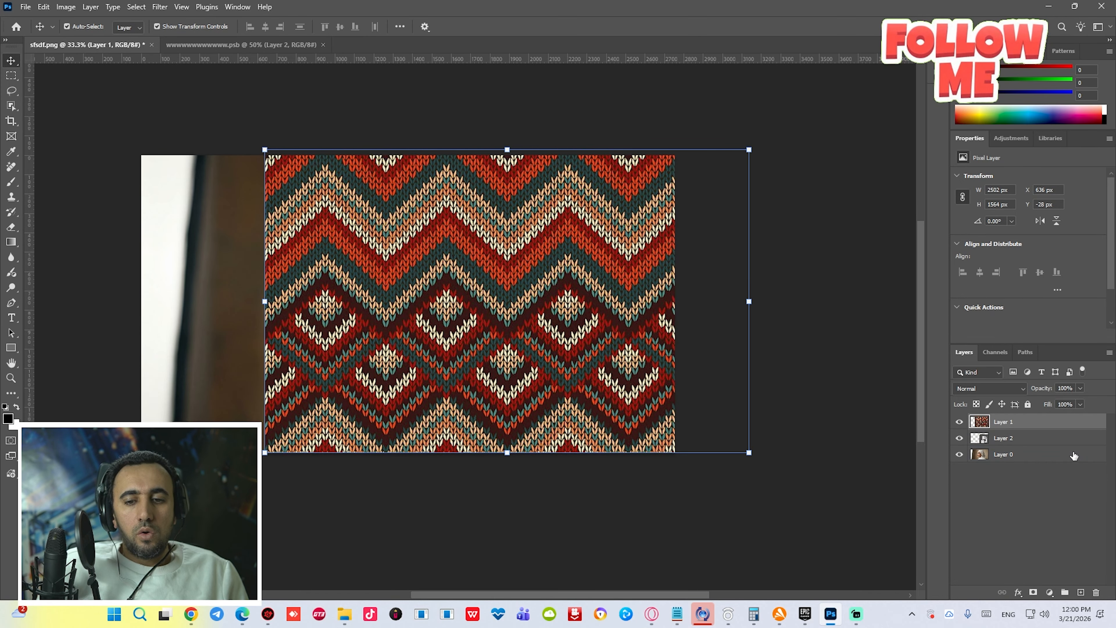
pyautogui.click(1110, 353)
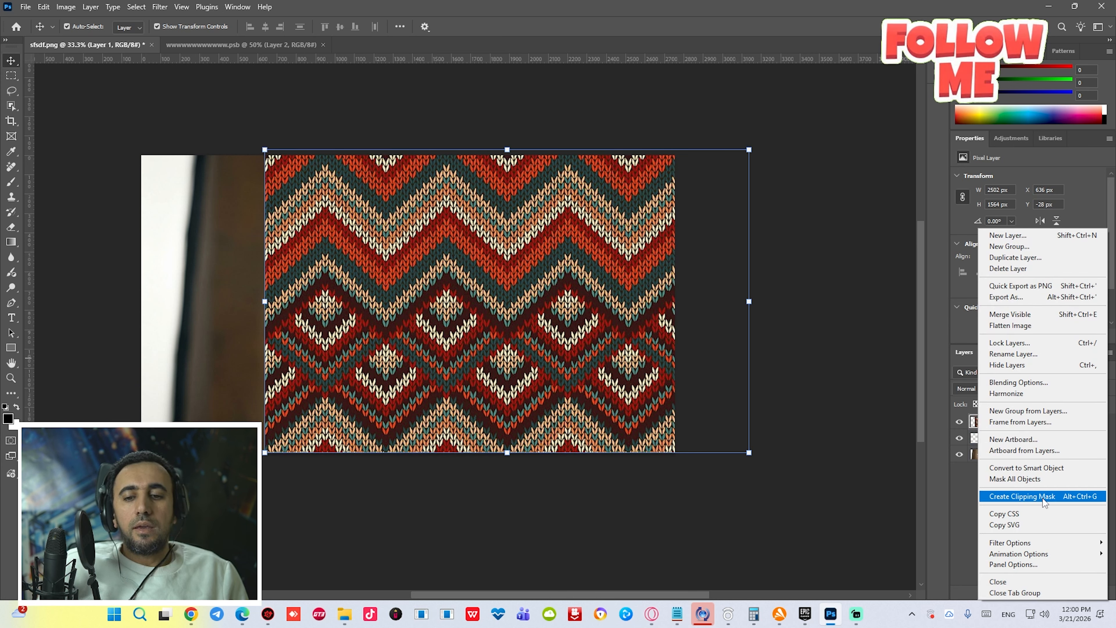
pyautogui.click(1084, 501)
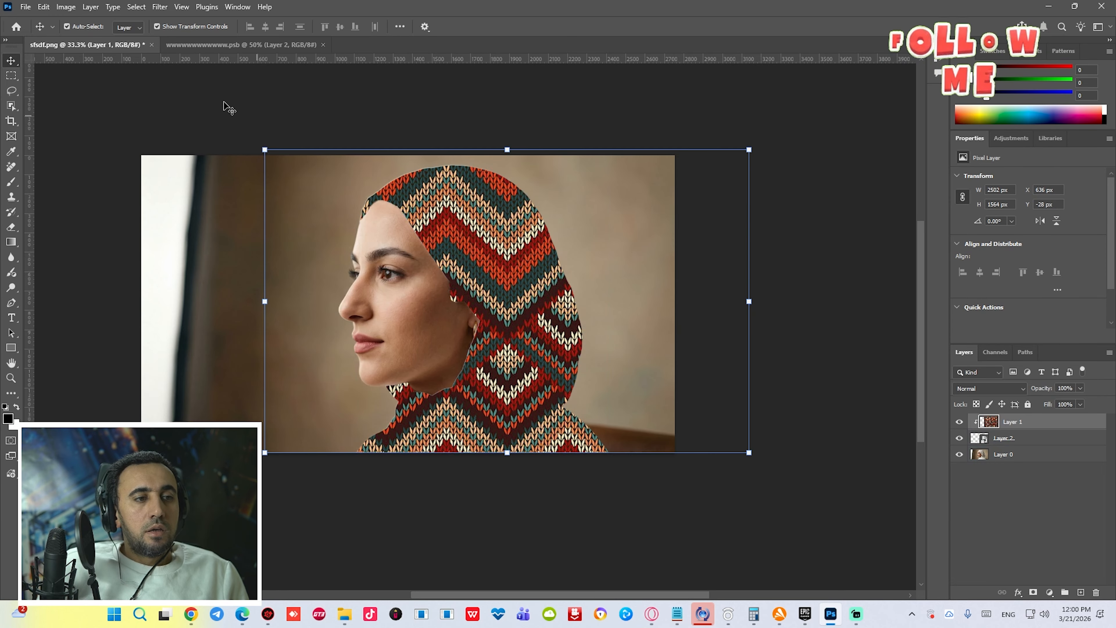
# - Try to apply the Displace filter to the texture layer with scales of 10
pyautogui.click(159, 7)
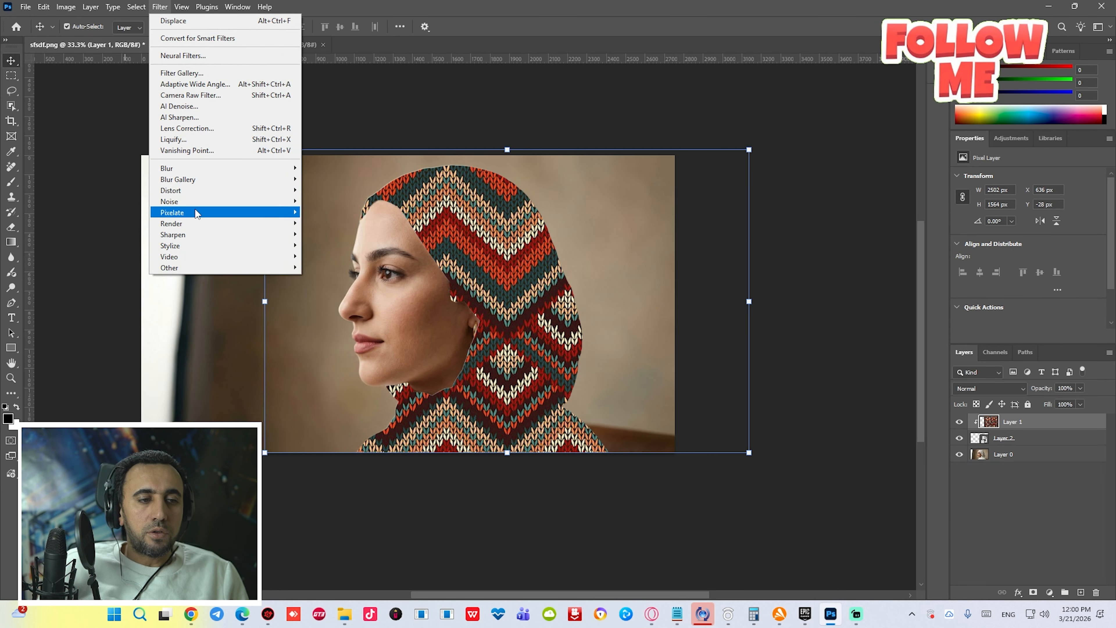
pyautogui.moveTo(181, 193)
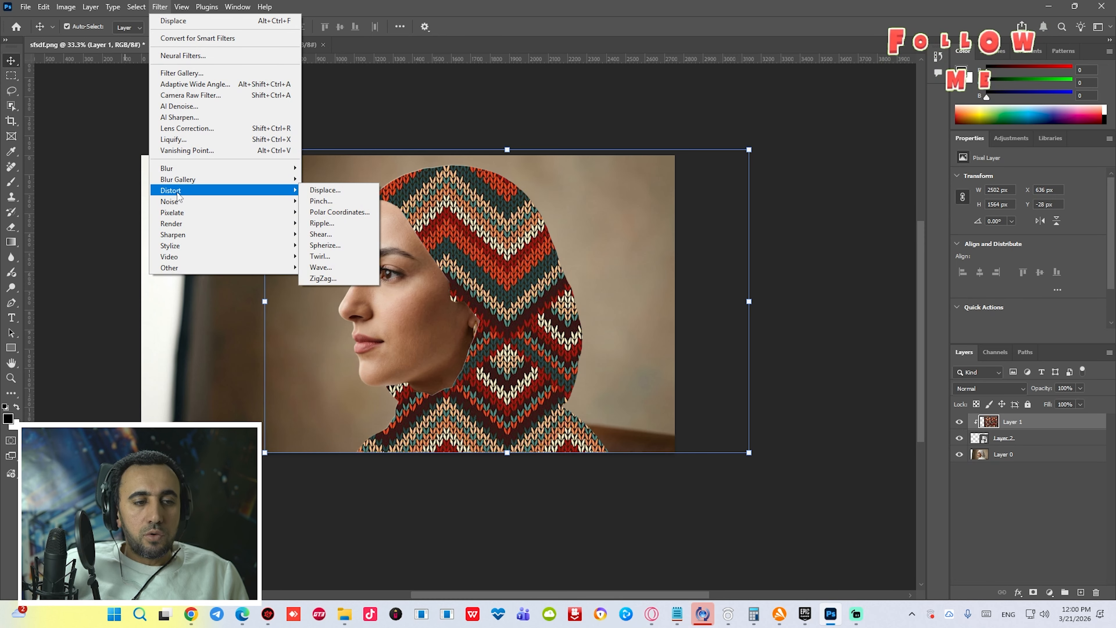
pyautogui.click(337, 194)
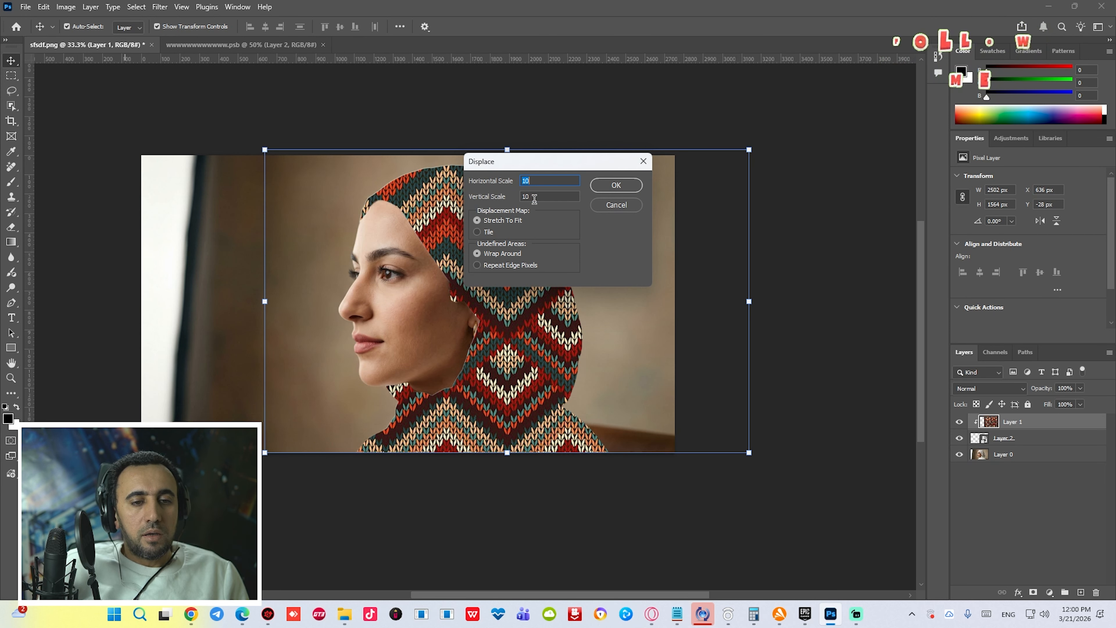
pyautogui.click(615, 185)
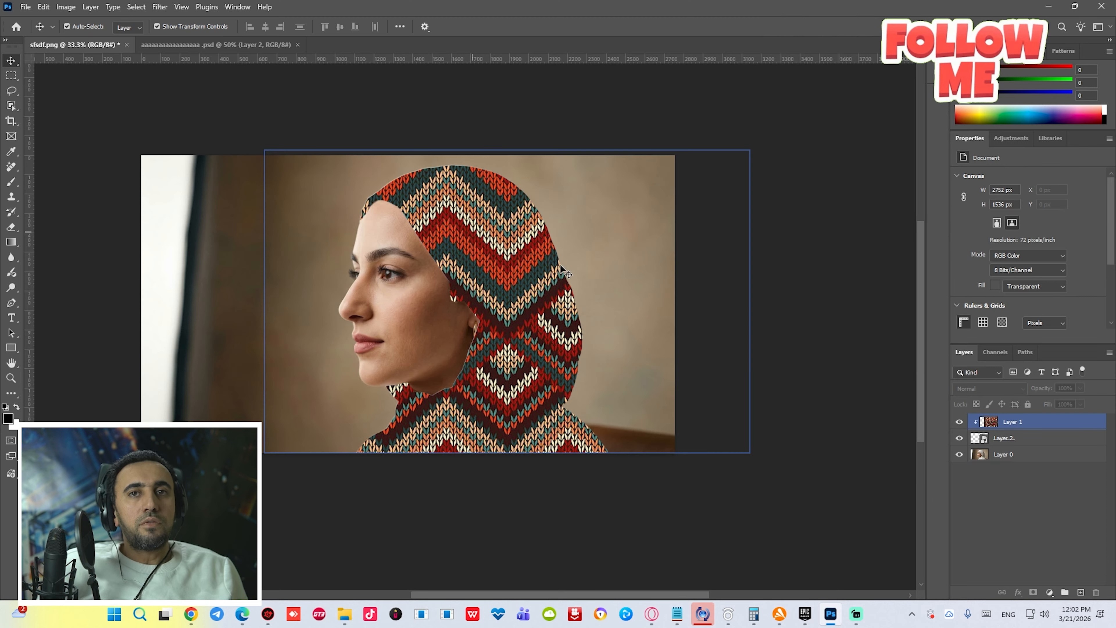
# - Apply Displace at 10 horizontal and vertical scale, using the saved hijab PSD on the Desktop as the displacement map
pyautogui.click(993, 422)
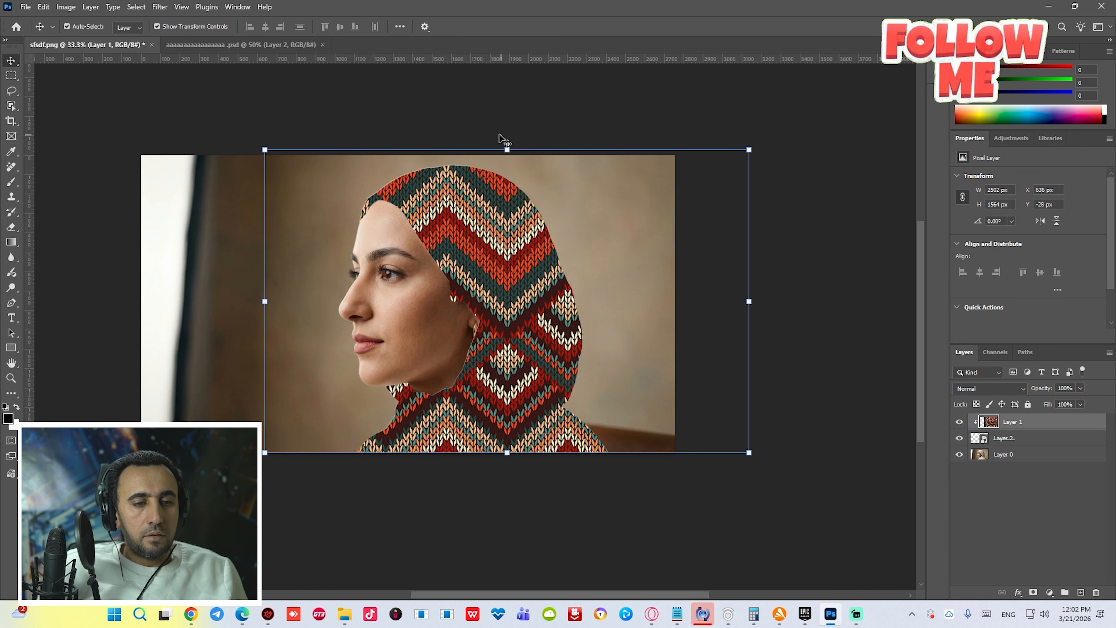
pyautogui.click(160, 7)
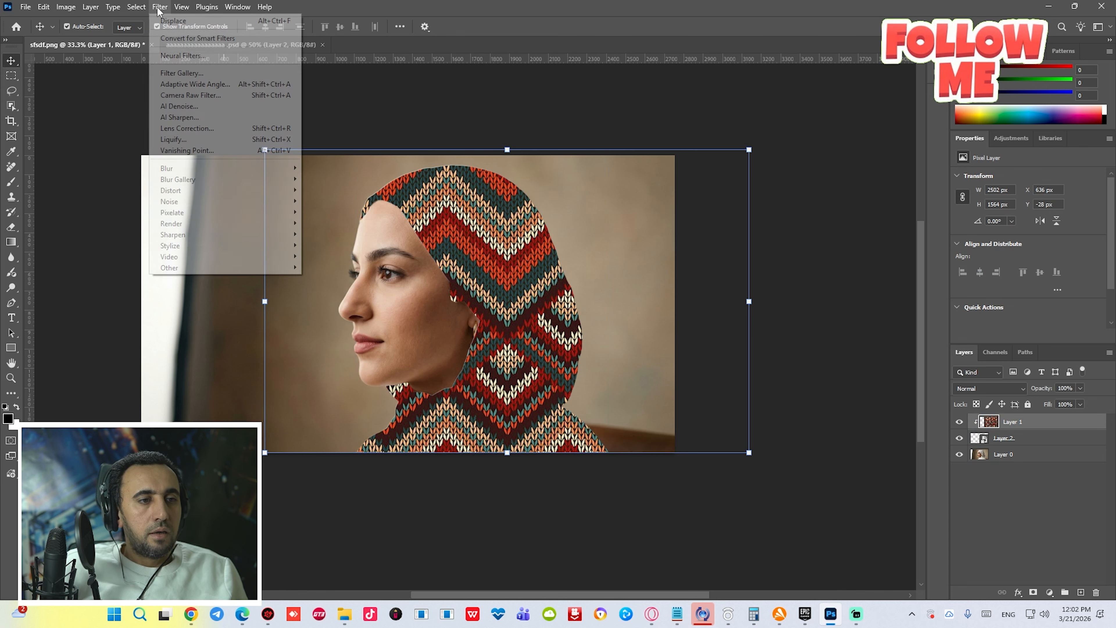
pyautogui.moveTo(281, 190)
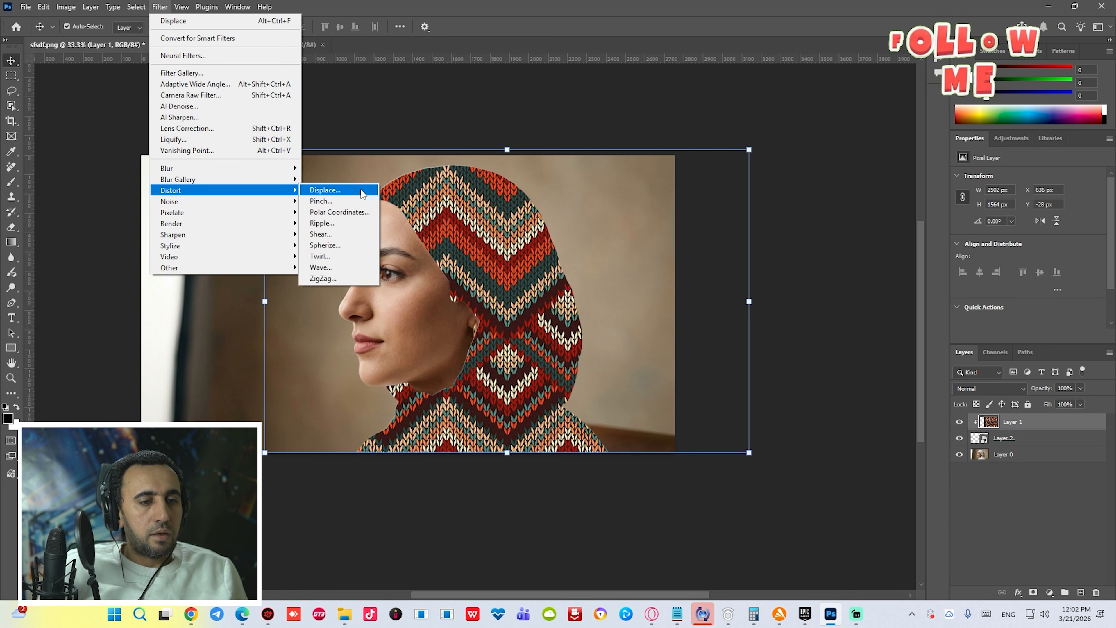
pyautogui.click(368, 190)
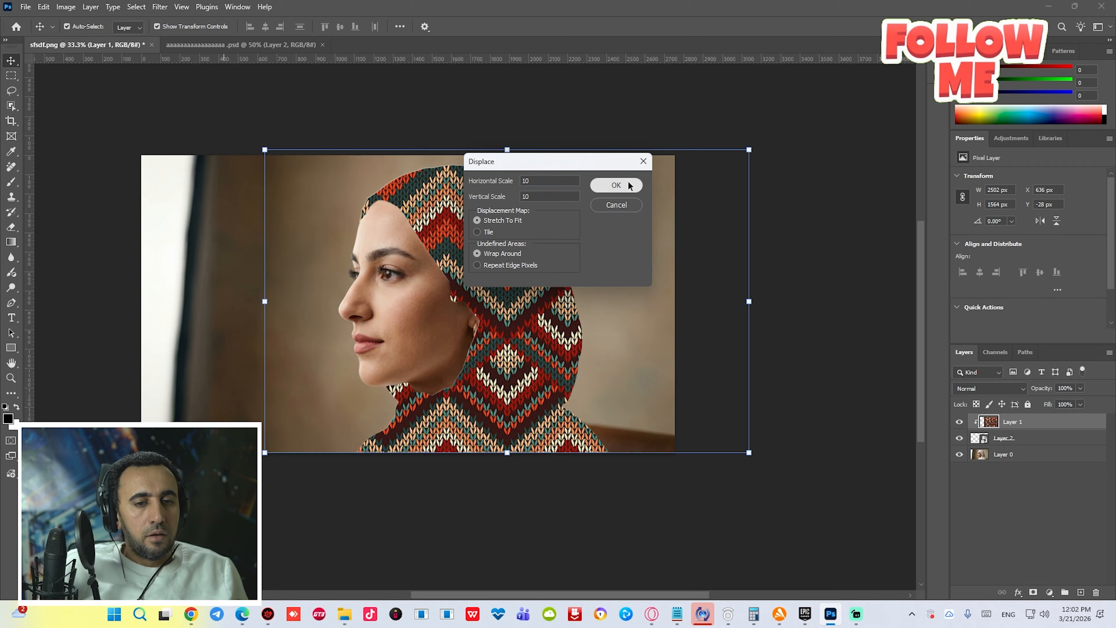
pyautogui.click(616, 186)
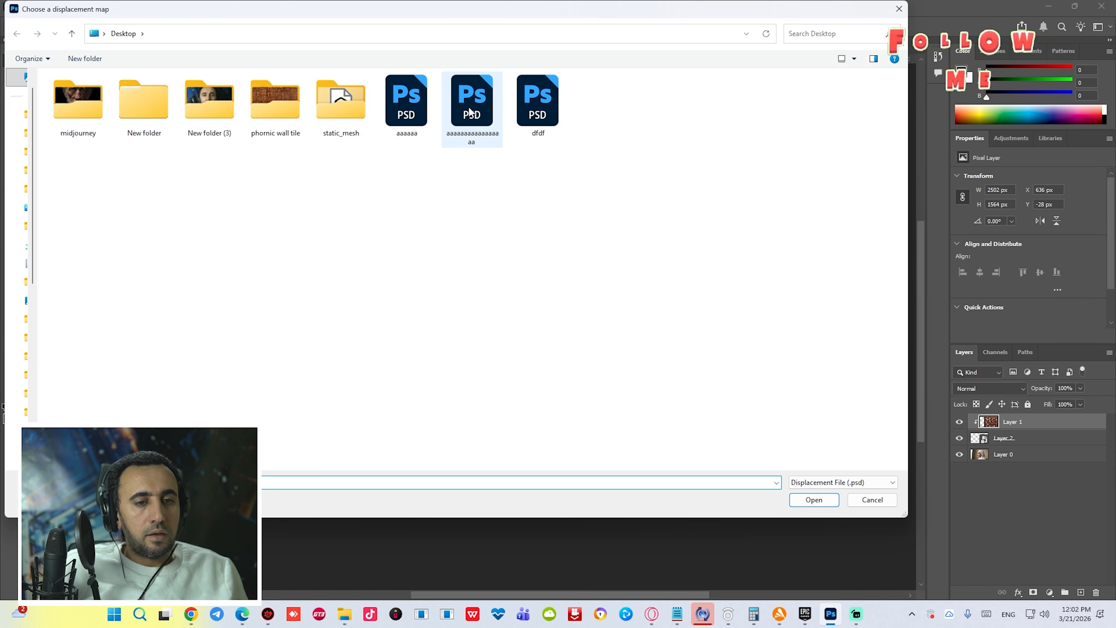
pyautogui.click(471, 101)
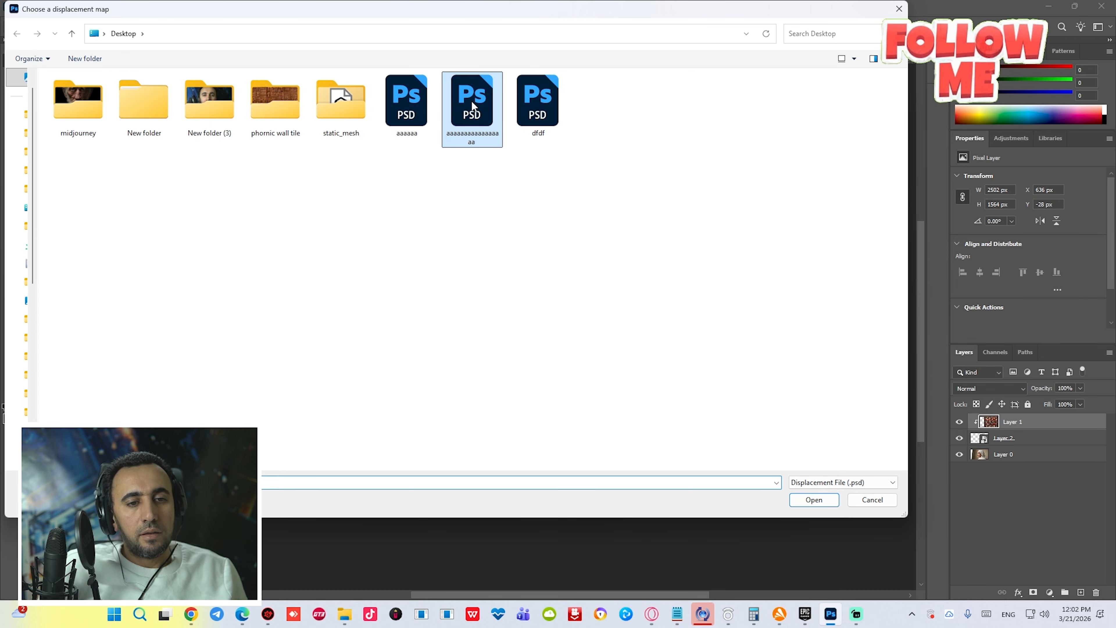
pyautogui.doubleClick(471, 100)
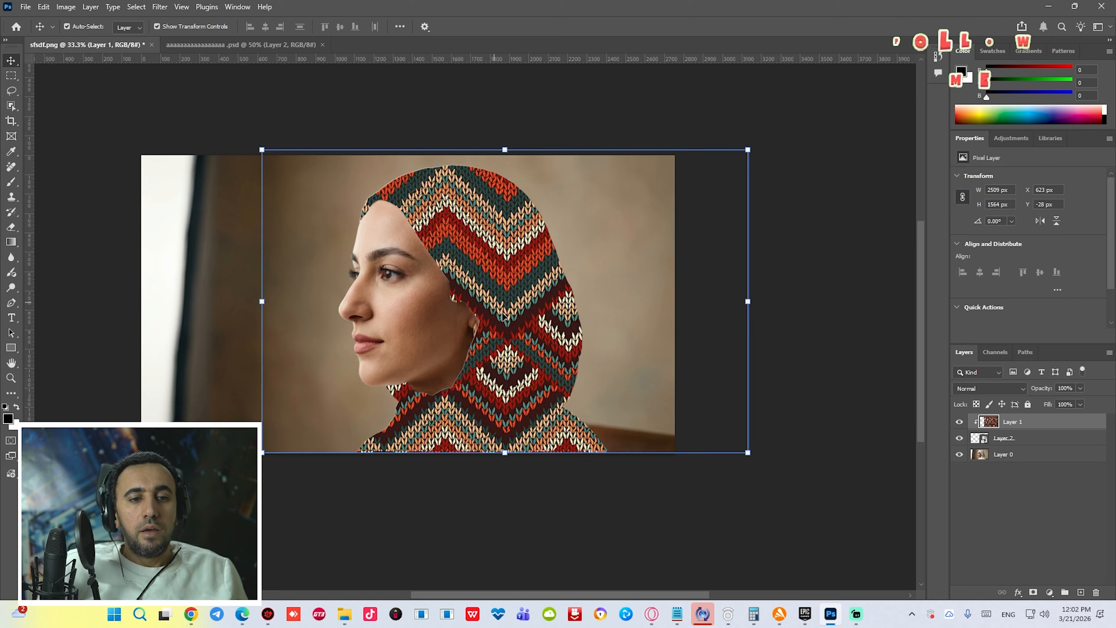
# - Set the texture layer's blend mode to Multiply
pyautogui.click(989, 388)
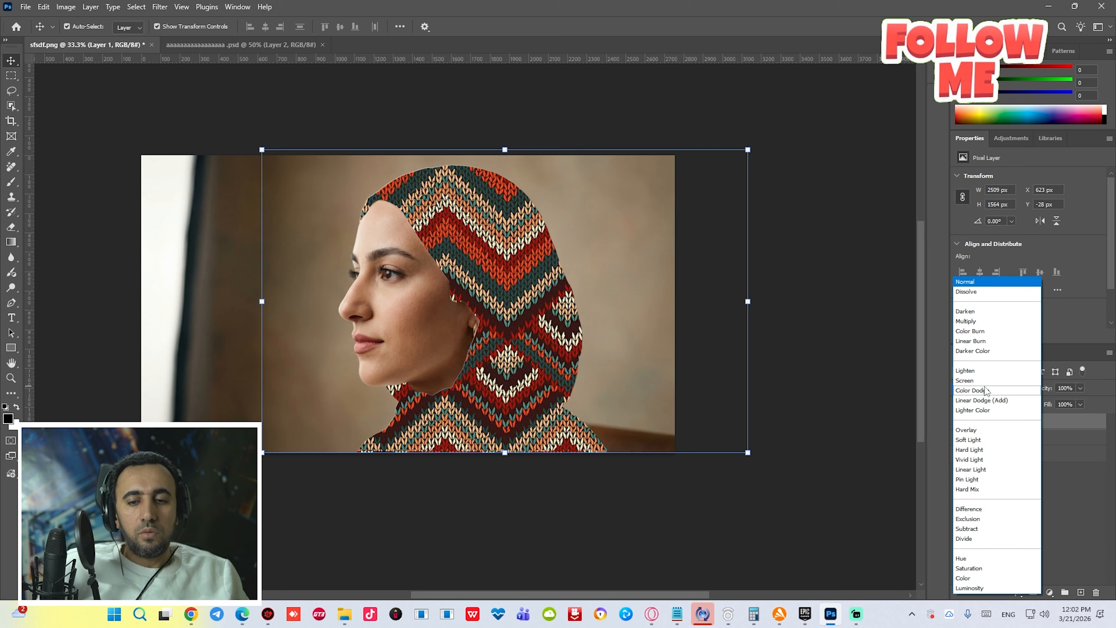
pyautogui.click(993, 322)
pyautogui.hotkey('ctrl', '+')
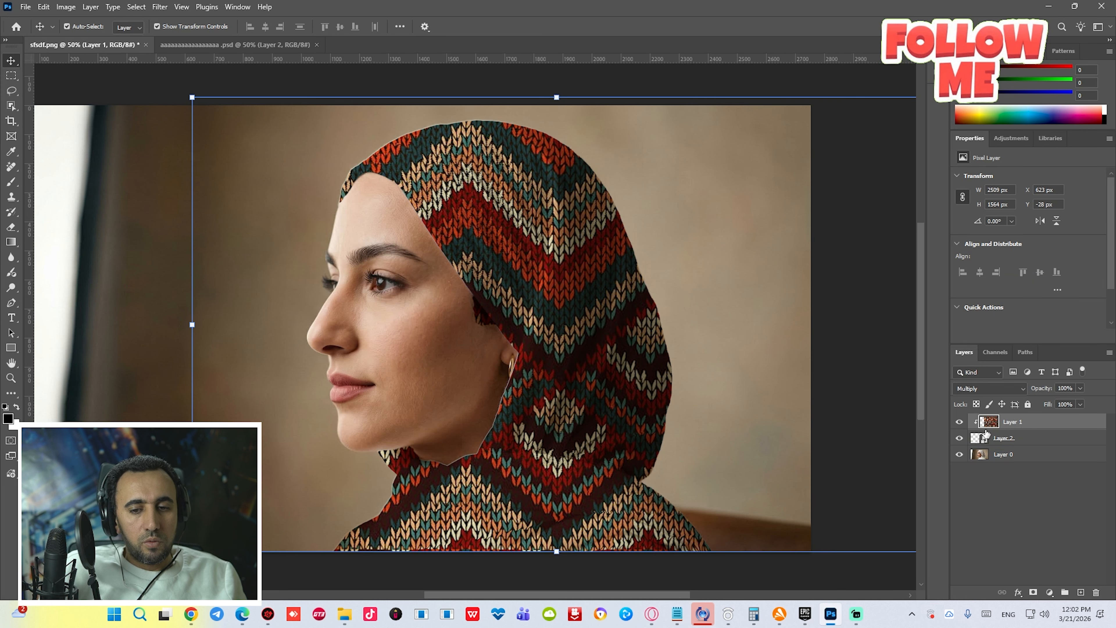
# - Open the texture layer's Layer Style and enable Bevel & Emboss
pyautogui.doubleClick(1068, 424)
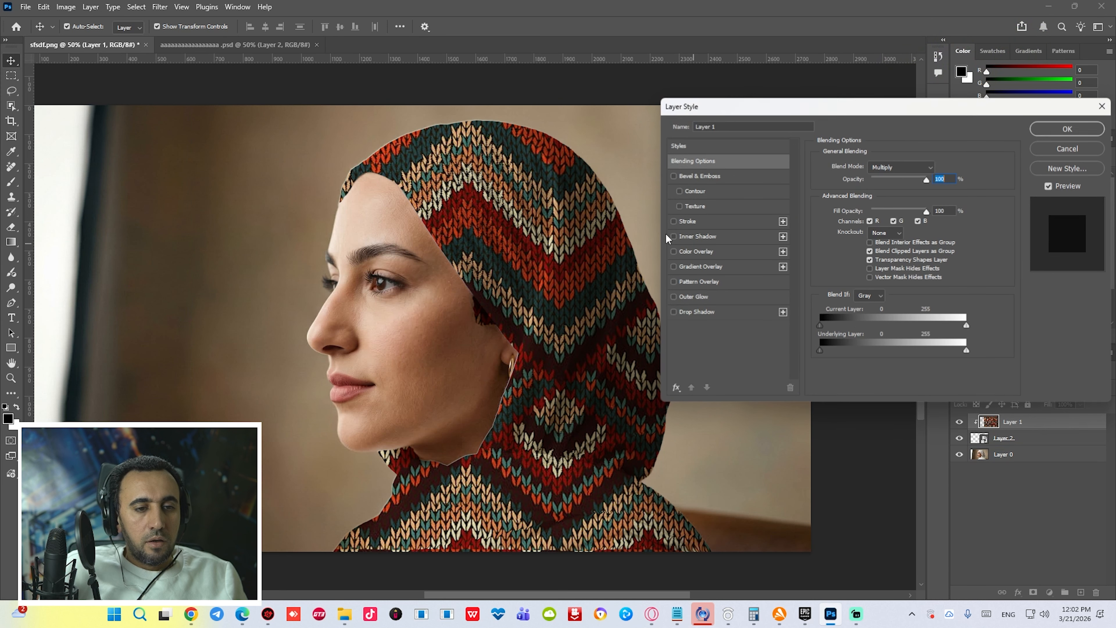
pyautogui.click(674, 176)
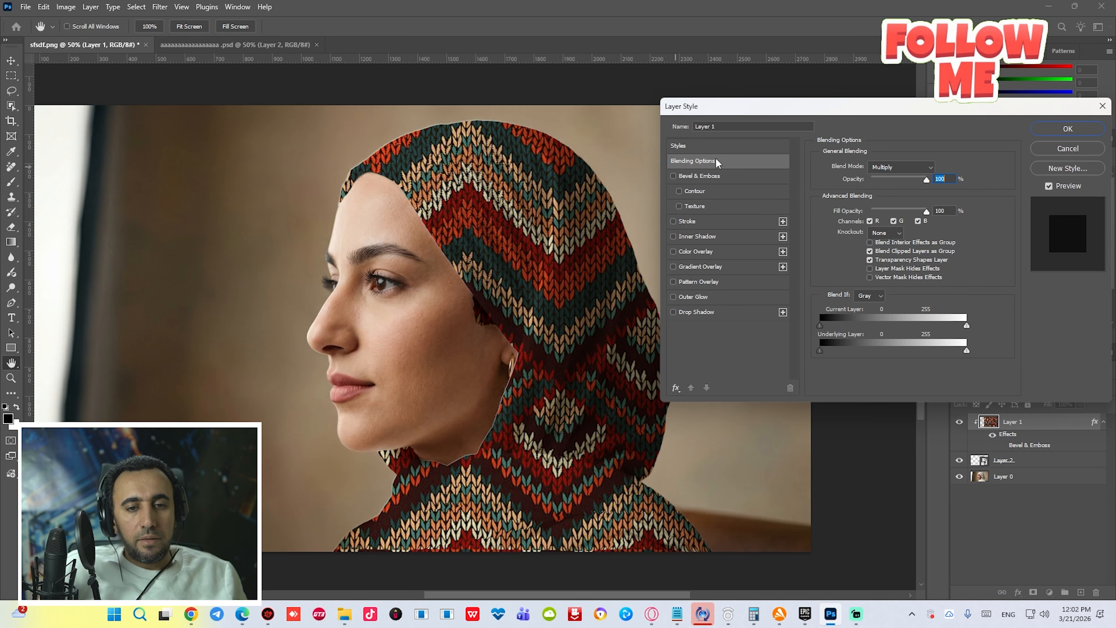
pyautogui.moveTo(768, 110); pyautogui.dragTo(713, 53)
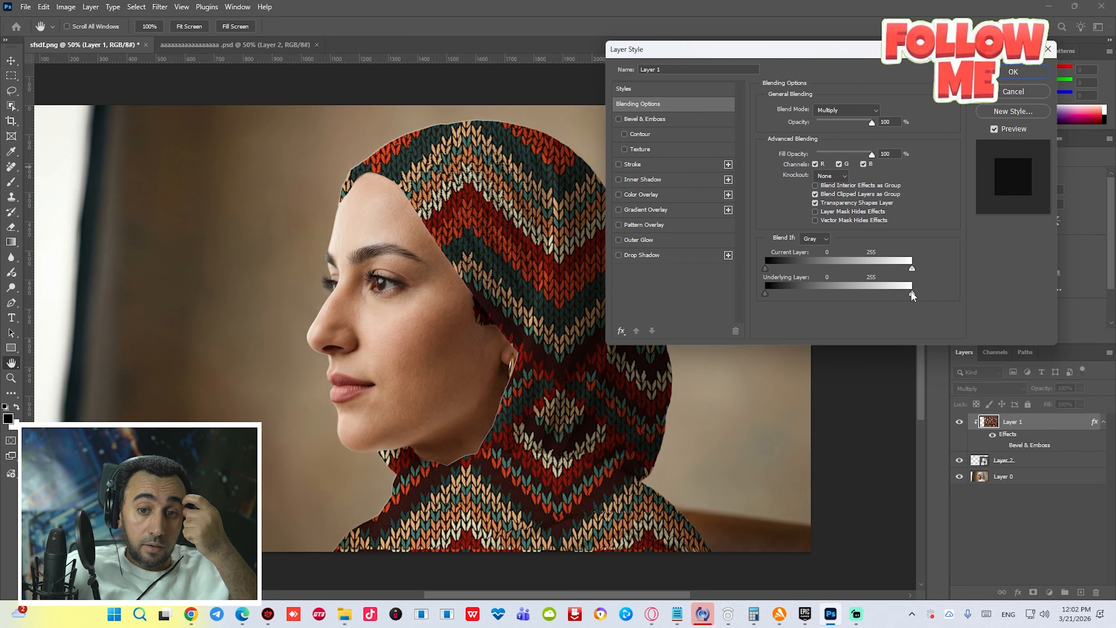
# - Set Blend If so the current layer's white point is 230 and the underlying layer's is 238, and confirm
pyautogui.moveTo(913, 296); pyautogui.dragTo(890, 296)
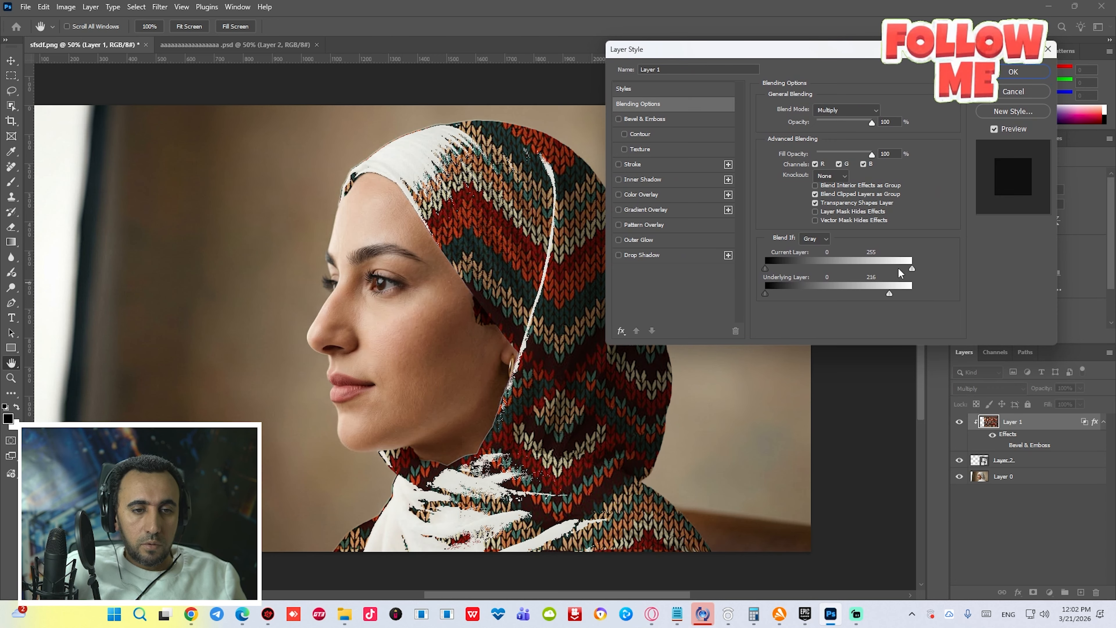
pyautogui.moveTo(912, 269); pyautogui.dragTo(746, 271)
pyautogui.moveTo(817, 269); pyautogui.dragTo(903, 294)
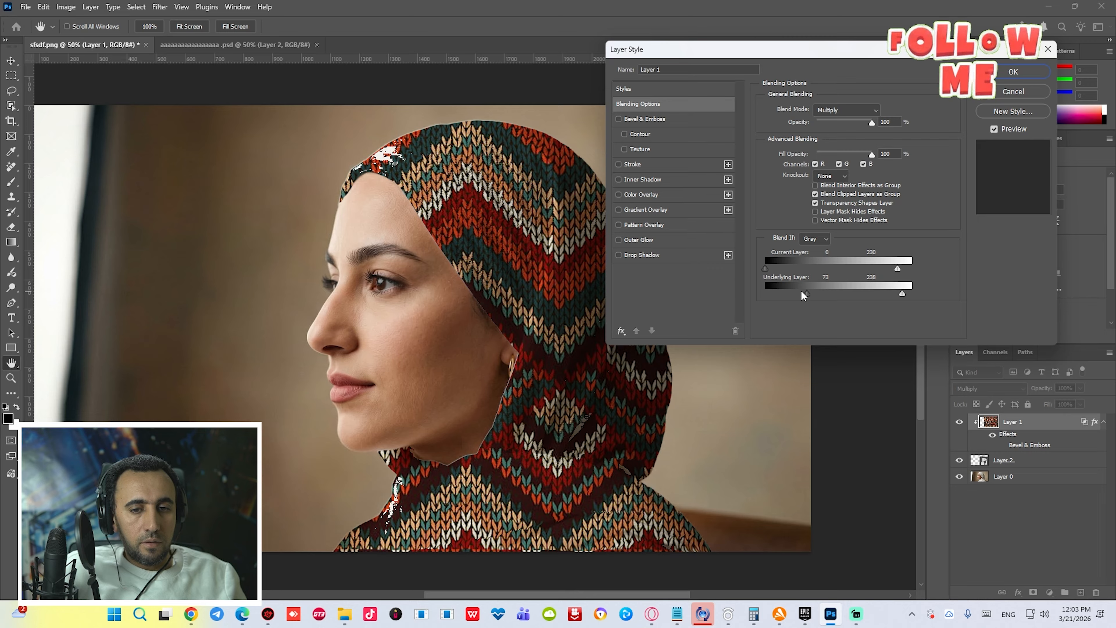
pyautogui.moveTo(807, 294); pyautogui.dragTo(765, 293)
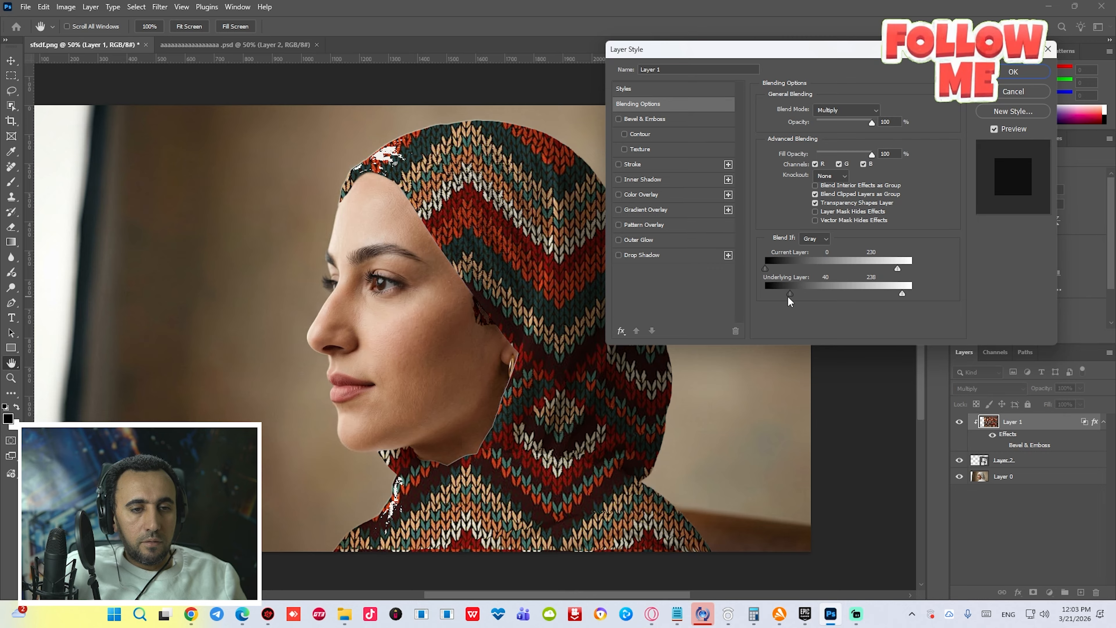
pyautogui.click(1049, 72)
pyautogui.press('v')
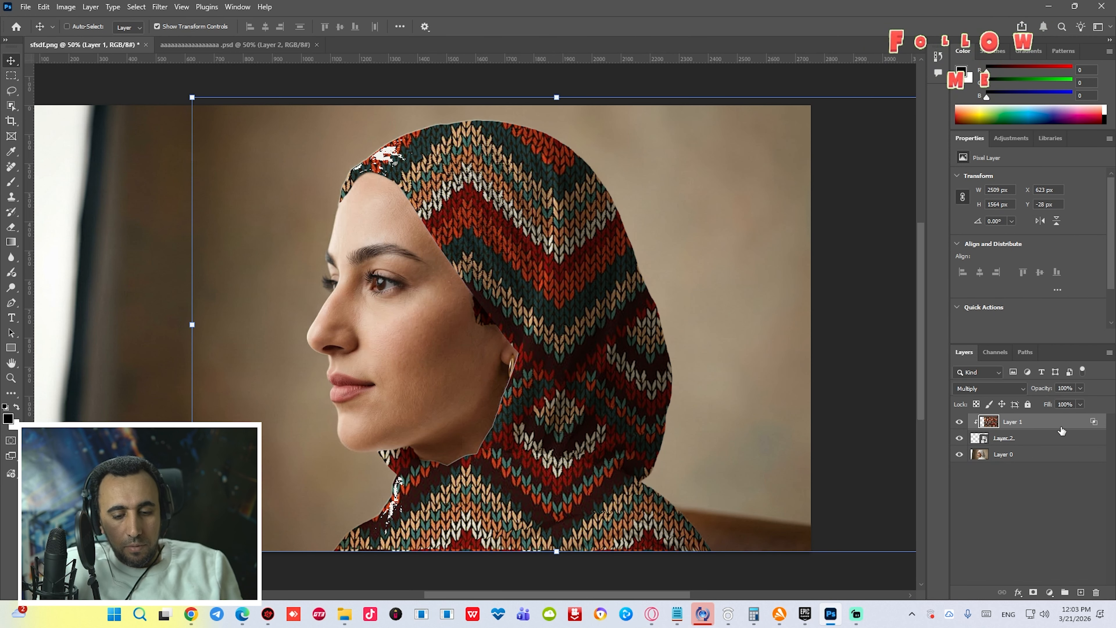
# - Darken the texture layer with Levels by moving the midtone and highlight input sliders
pyautogui.hotkey('ctrl', 'l')
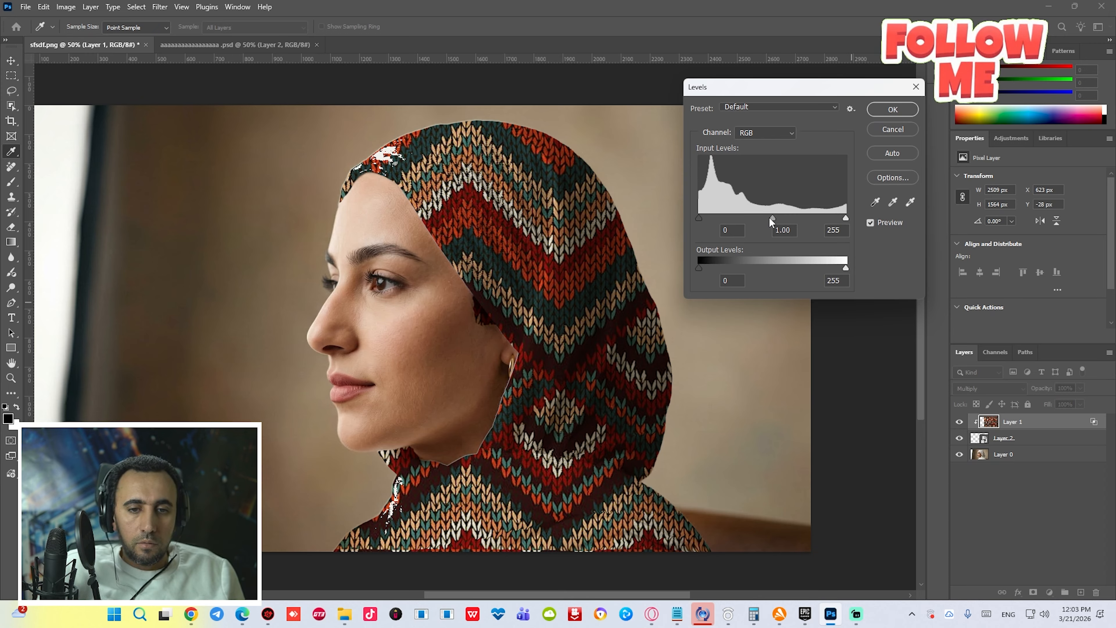
pyautogui.moveTo(770, 217); pyautogui.dragTo(679, 216)
pyautogui.moveTo(843, 216); pyautogui.dragTo(808, 217)
pyautogui.click(892, 109)
pyautogui.press('v')
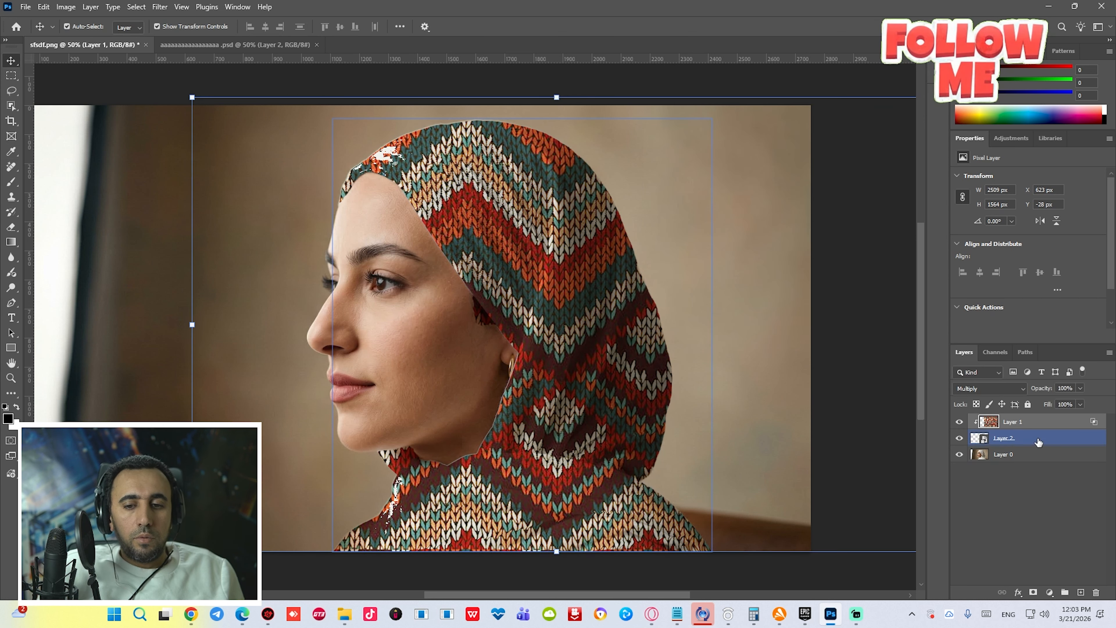
# - Apply Levels to the hijab smart object with input black 84, output black 15 and output white 205
pyautogui.click(1040, 437)
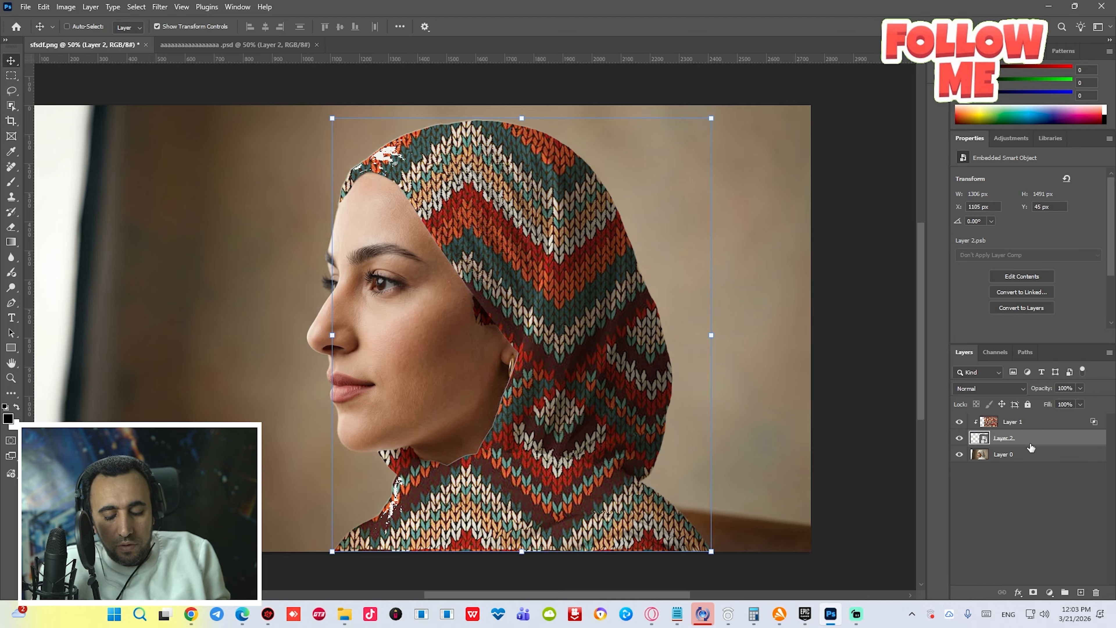
pyautogui.hotkey('ctrl', 'l')
pyautogui.moveTo(868, 302)
pyautogui.mouseDown()
pyautogui.moveTo(846, 303)
pyautogui.moveTo(880, 300)
pyautogui.moveTo(870, 303)
pyautogui.mouseUp()
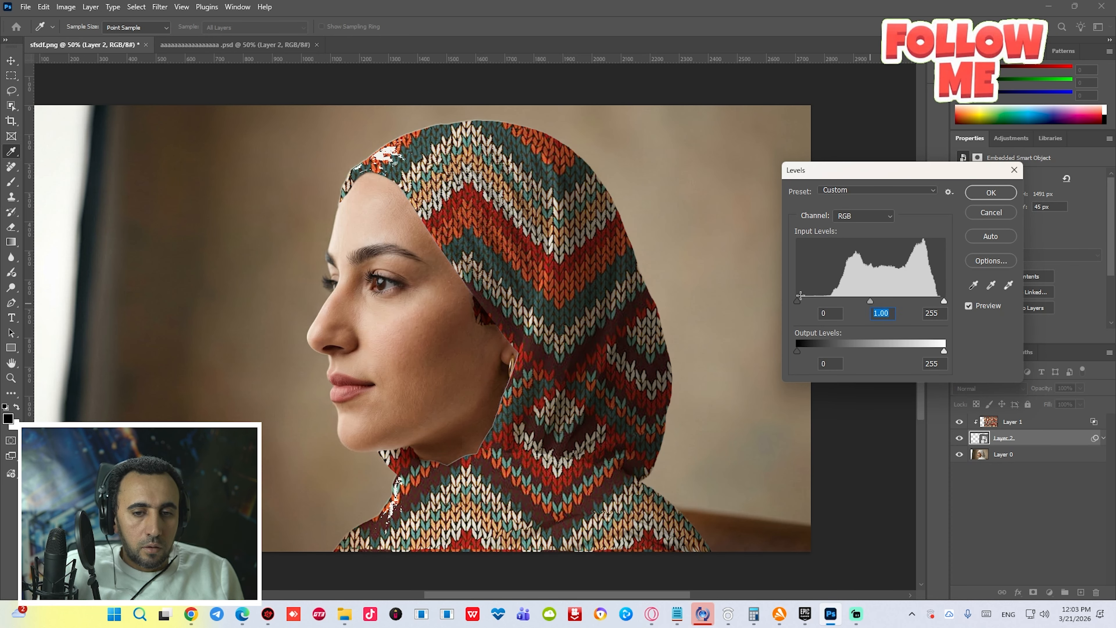
pyautogui.moveTo(797, 300); pyautogui.dragTo(846, 303)
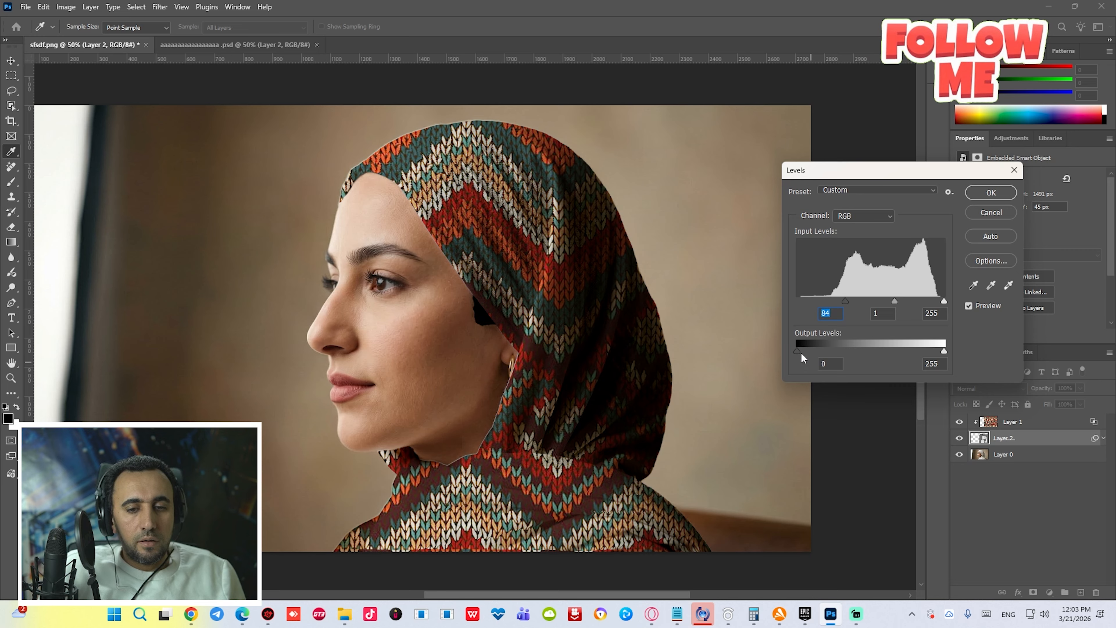
pyautogui.moveTo(801, 353)
pyautogui.mouseDown()
pyautogui.moveTo(834, 351)
pyautogui.moveTo(810, 351)
pyautogui.mouseUp()
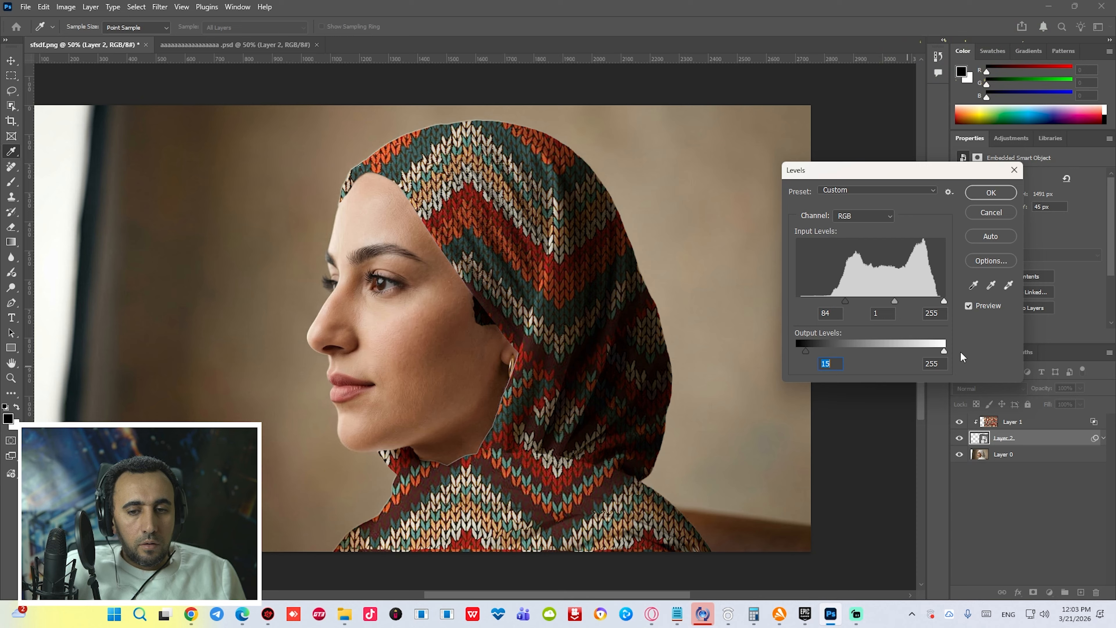
pyautogui.moveTo(943, 351); pyautogui.dragTo(915, 351)
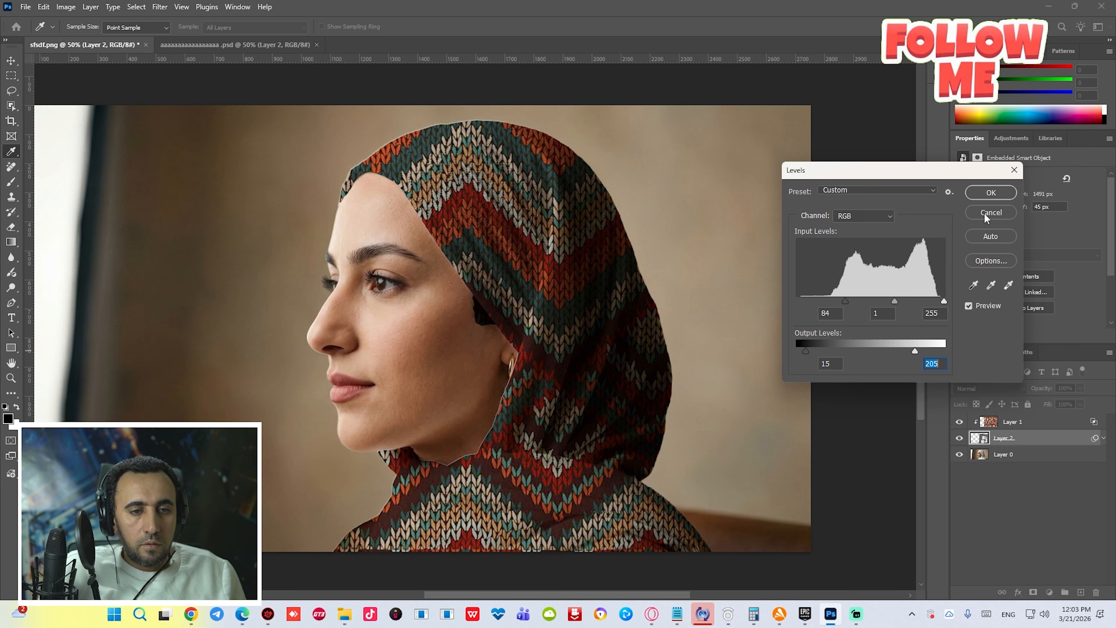
pyautogui.click(992, 192)
# - Set the knitted texture layer's opacity to 75% and apply Levels with input black 39, midtone 1.52 and output black 46
pyautogui.click(1020, 422)
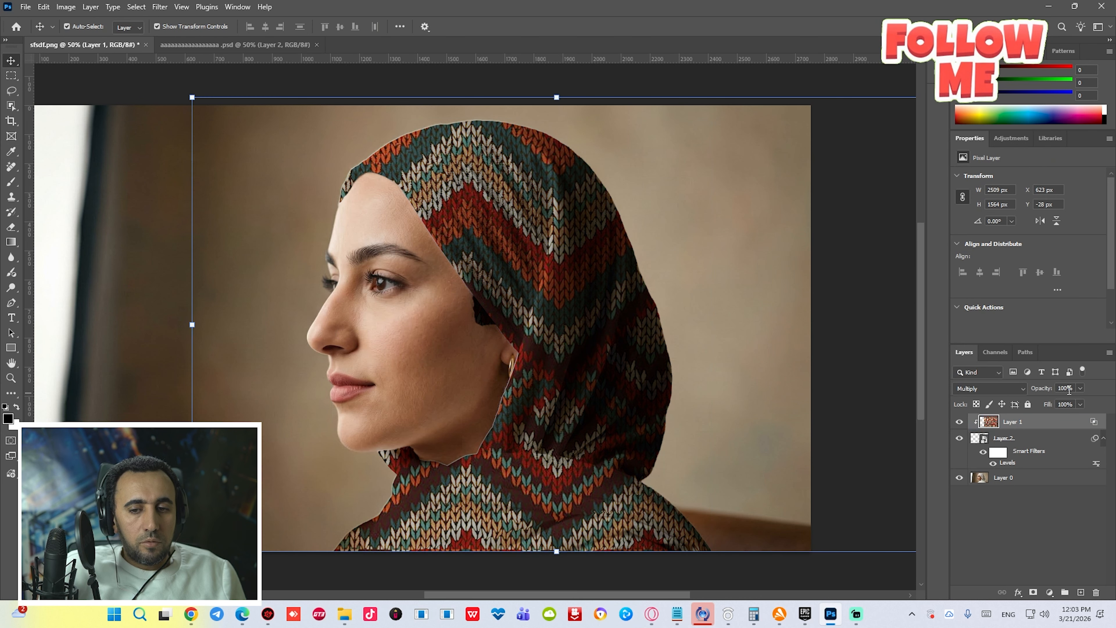
pyautogui.moveTo(1078, 401)
pyautogui.mouseDown()
pyautogui.moveTo(1049, 403)
pyautogui.moveTo(1068, 402)
pyautogui.mouseUp()
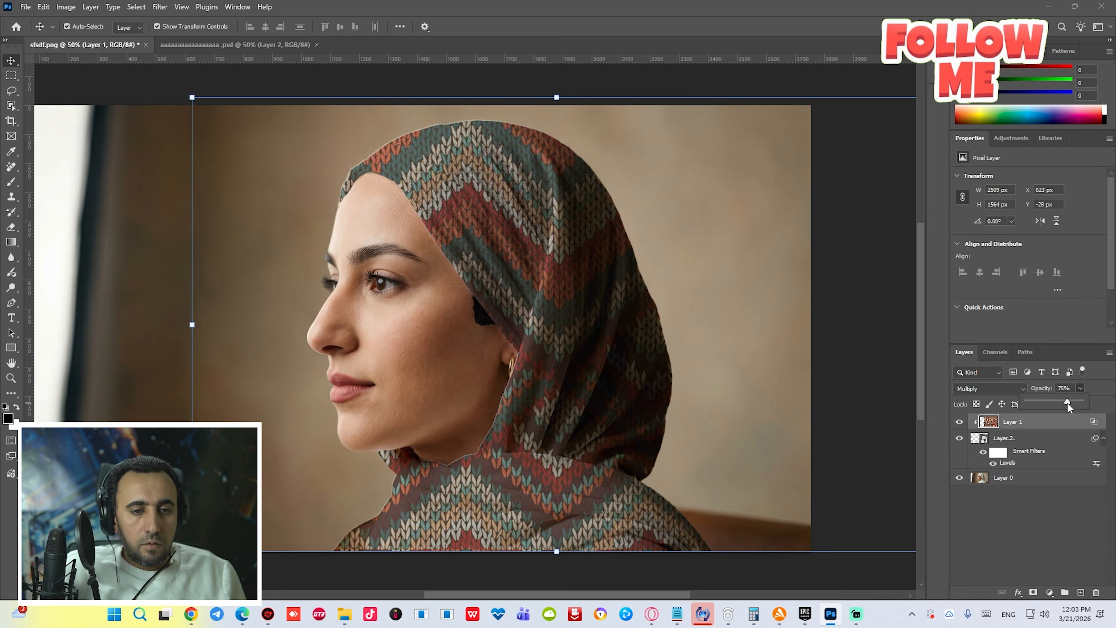
pyautogui.click(996, 423)
pyautogui.hotkey('ctrl', 'l')
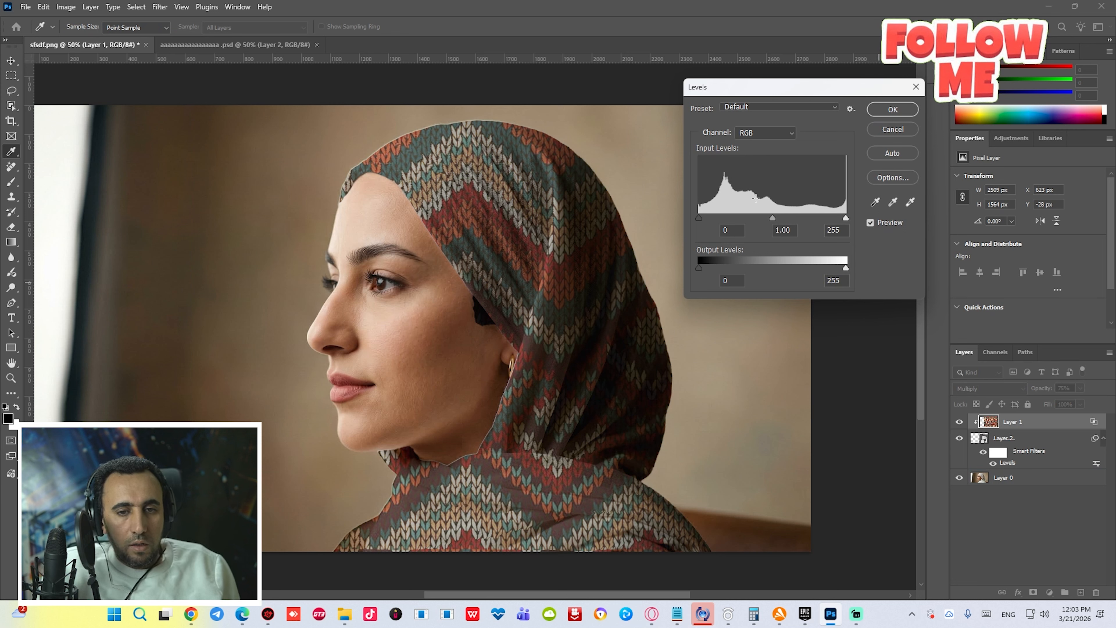
pyautogui.moveTo(772, 218)
pyautogui.mouseDown()
pyautogui.moveTo(757, 217)
pyautogui.moveTo(784, 217)
pyautogui.mouseUp()
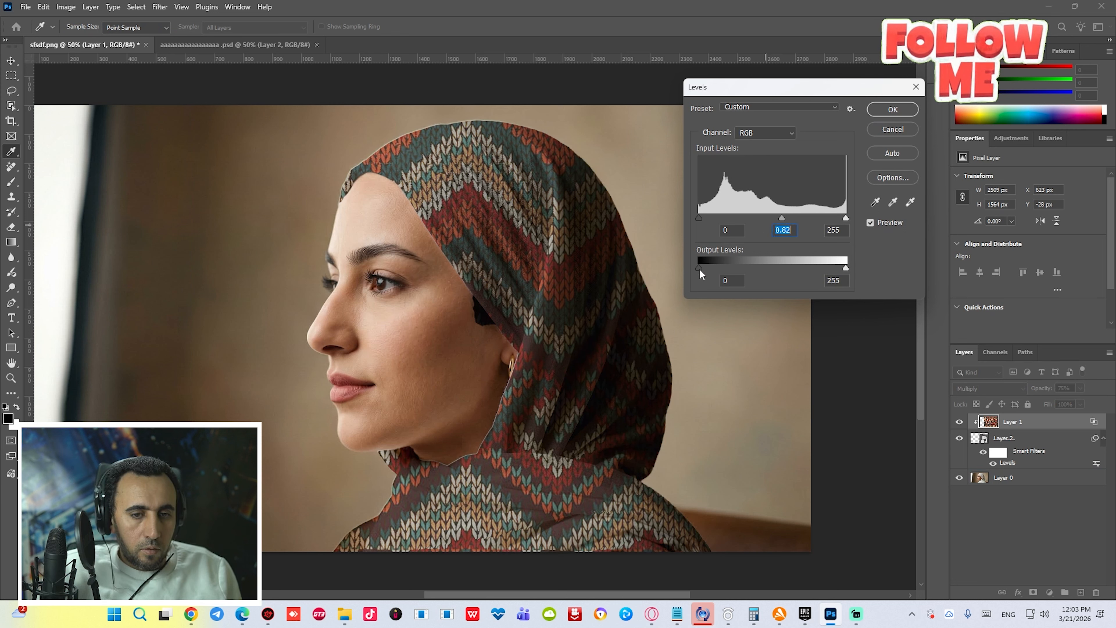
pyautogui.moveTo(699, 269); pyautogui.dragTo(726, 268)
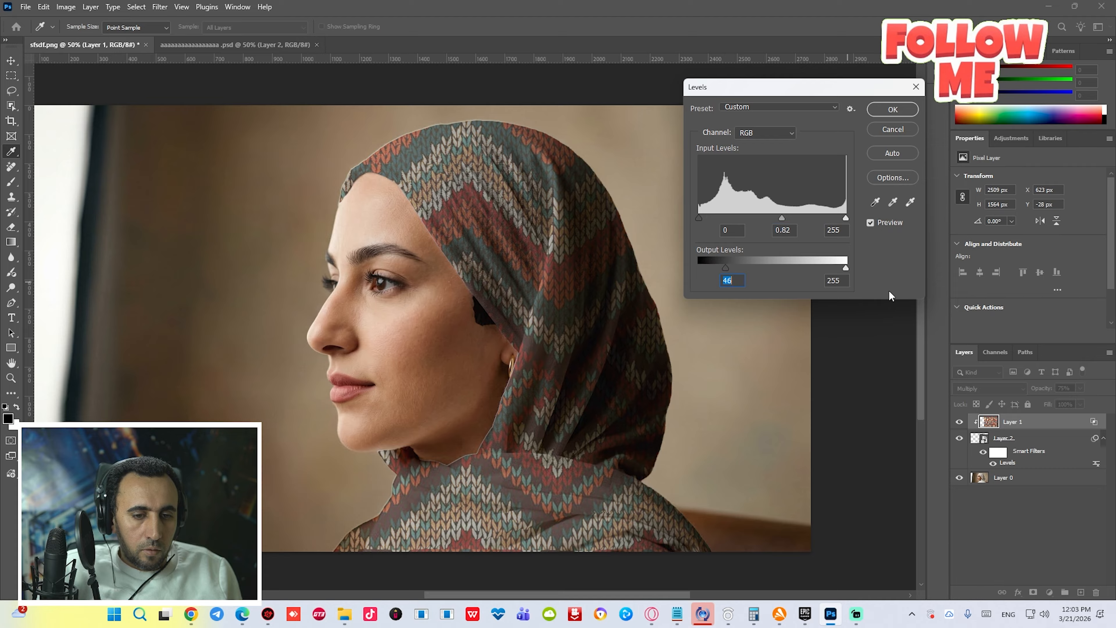
pyautogui.moveTo(846, 268)
pyautogui.mouseDown()
pyautogui.moveTo(801, 265)
pyautogui.moveTo(861, 265)
pyautogui.mouseUp()
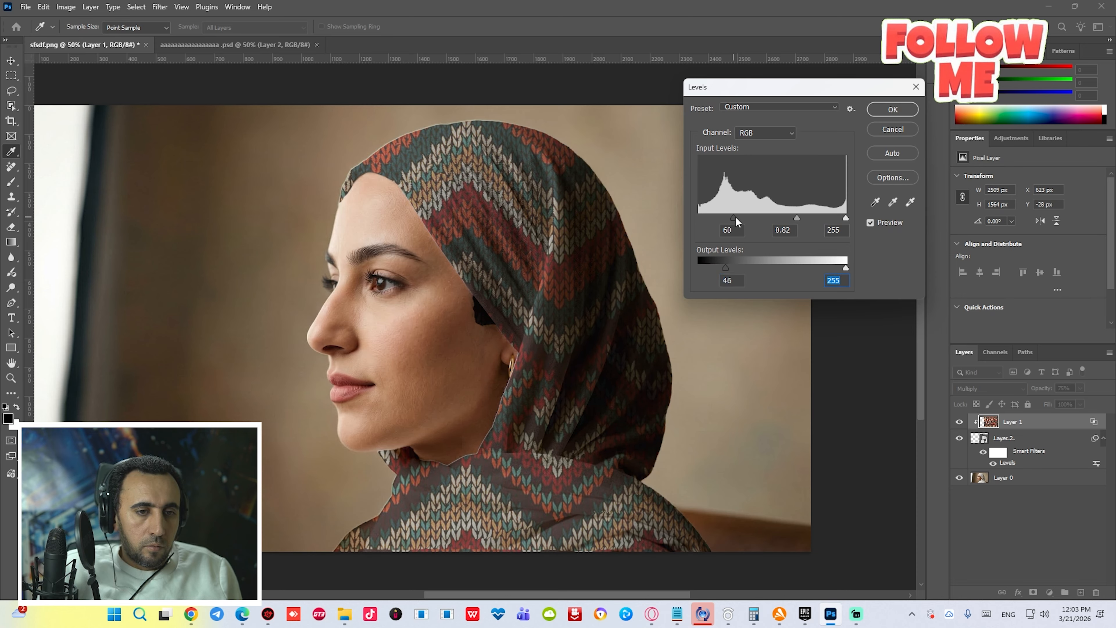
pyautogui.moveTo(747, 219); pyautogui.dragTo(721, 221)
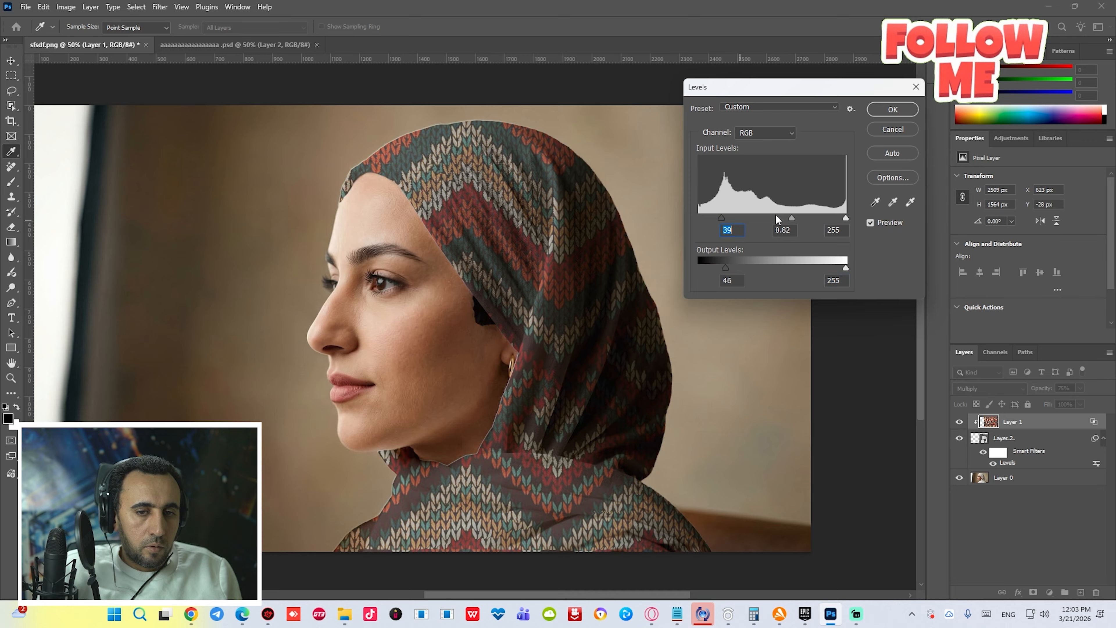
pyautogui.moveTo(790, 217)
pyautogui.mouseDown()
pyautogui.moveTo(751, 224)
pyautogui.moveTo(776, 222)
pyautogui.mouseUp()
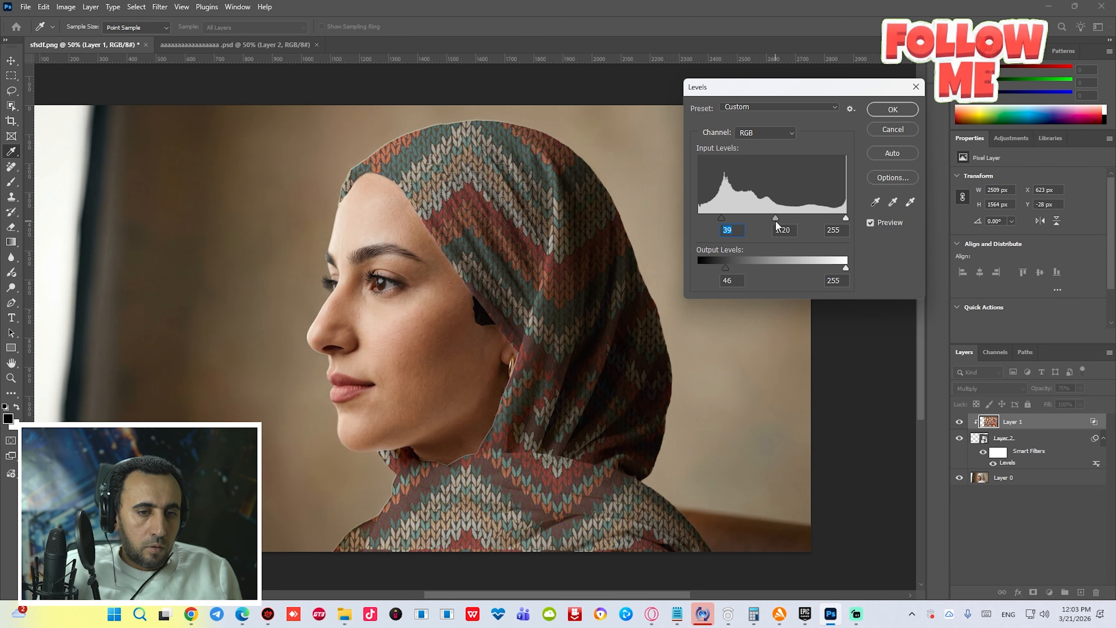
pyautogui.click(892, 109)
# - Toggle the texture and hijab layers' visibility to compare the hijab before and after the texture
pyautogui.press('v')
pyautogui.hotkey('ctrl', '-')
pyautogui.click(672, 552)
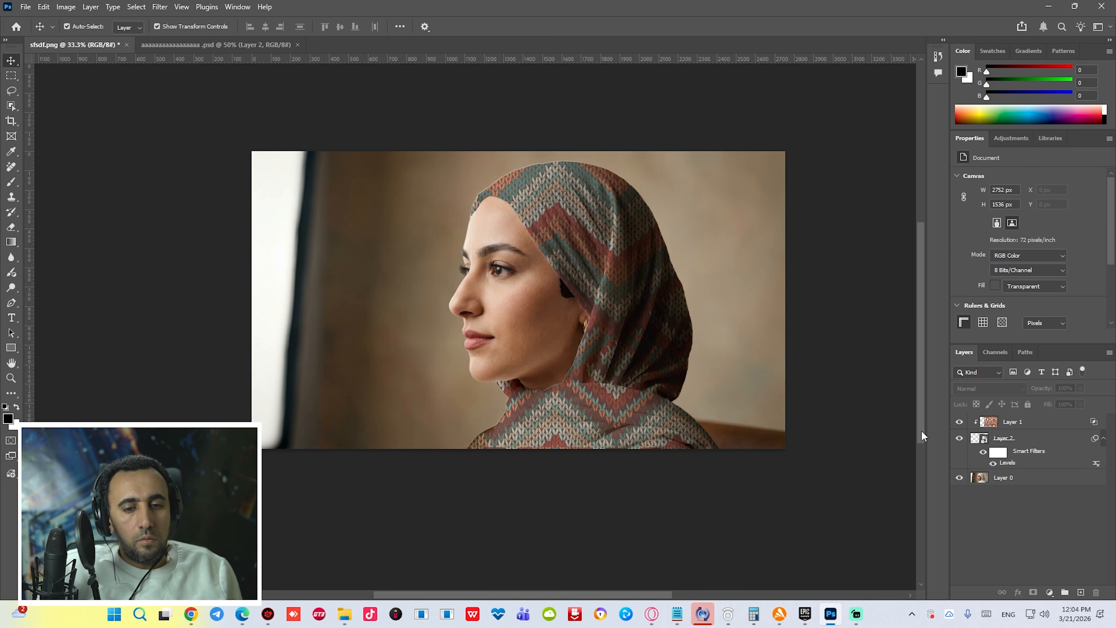
pyautogui.click(960, 422)
pyautogui.click(961, 439)
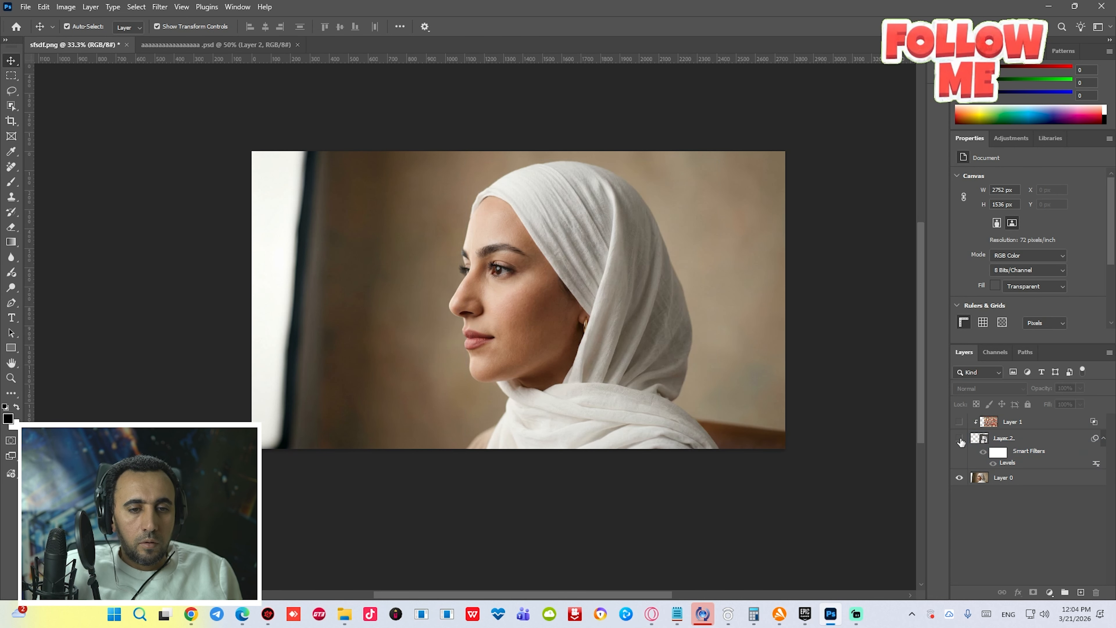
pyautogui.click(961, 439)
pyautogui.click(960, 439)
pyautogui.click(961, 439)
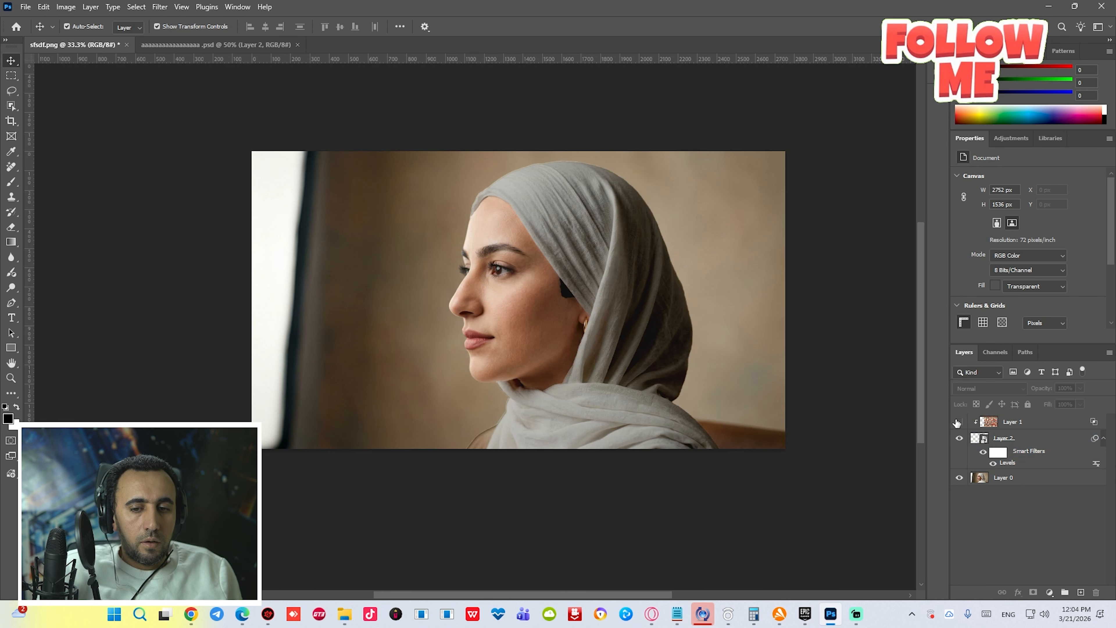
pyautogui.click(959, 422)
# - Apply a second Levels to the hijab smart object with midtone 1.1, output black 28 and output white 212
pyautogui.click(969, 455)
pyautogui.hotkey('ctrl', 'l')
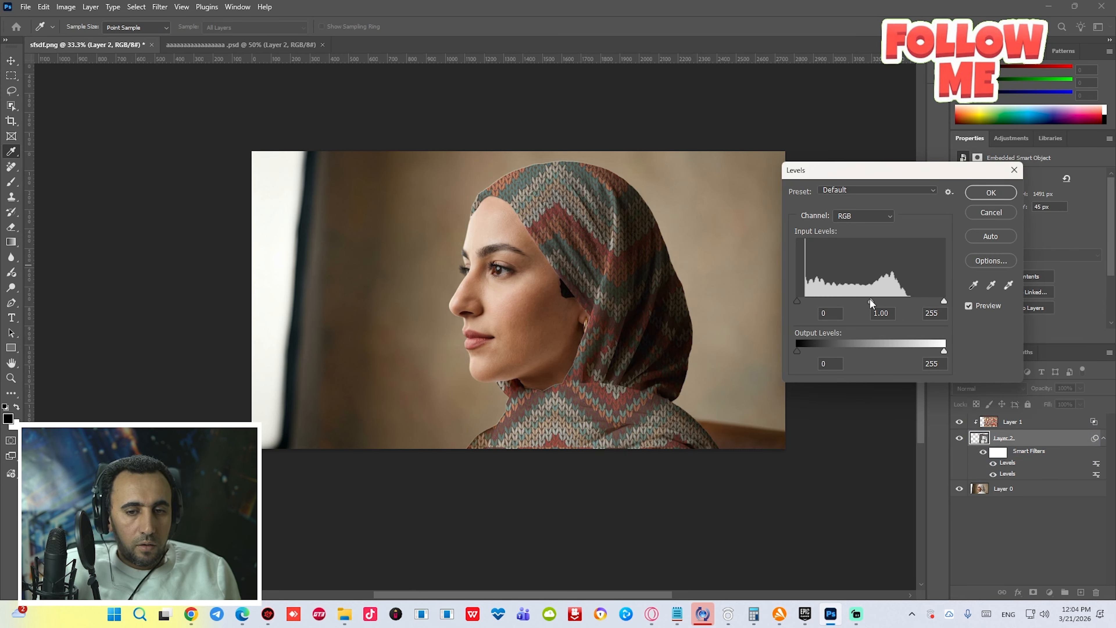
pyautogui.moveTo(869, 300)
pyautogui.mouseDown()
pyautogui.moveTo(823, 299)
pyautogui.moveTo(865, 298)
pyautogui.mouseUp()
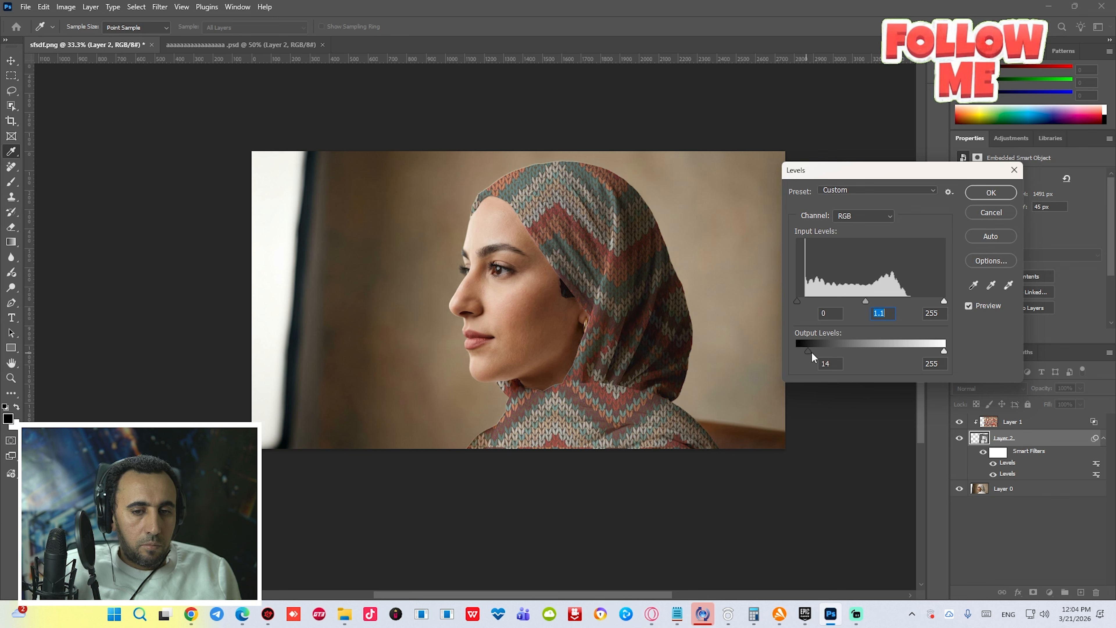
pyautogui.moveTo(812, 353)
pyautogui.mouseDown()
pyautogui.moveTo(835, 348)
pyautogui.moveTo(813, 349)
pyautogui.mouseUp()
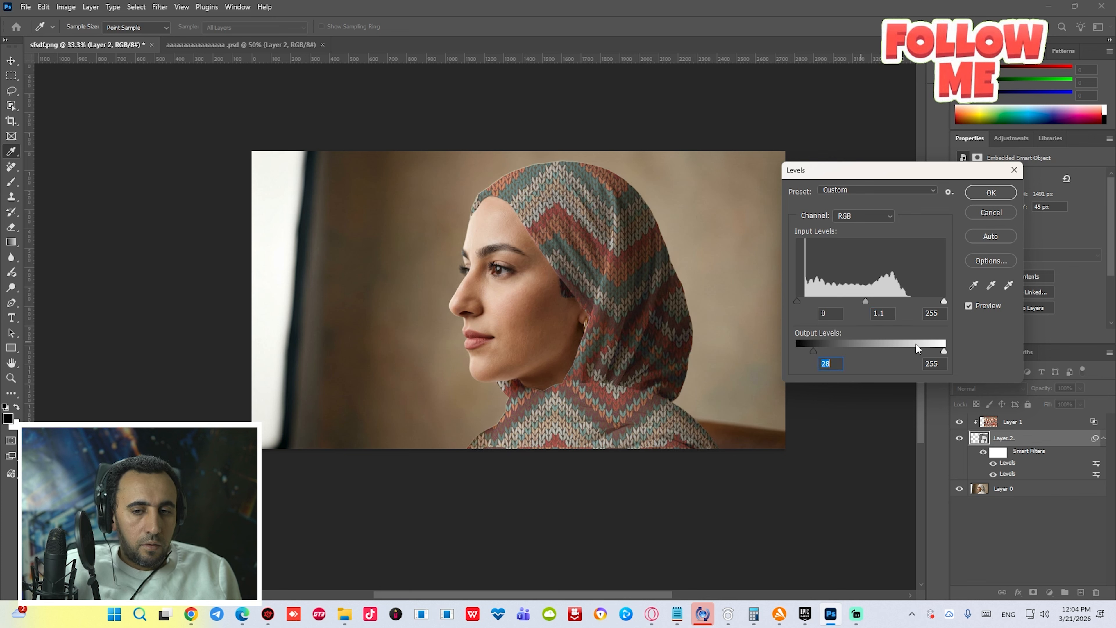
pyautogui.moveTo(944, 350); pyautogui.dragTo(918, 351)
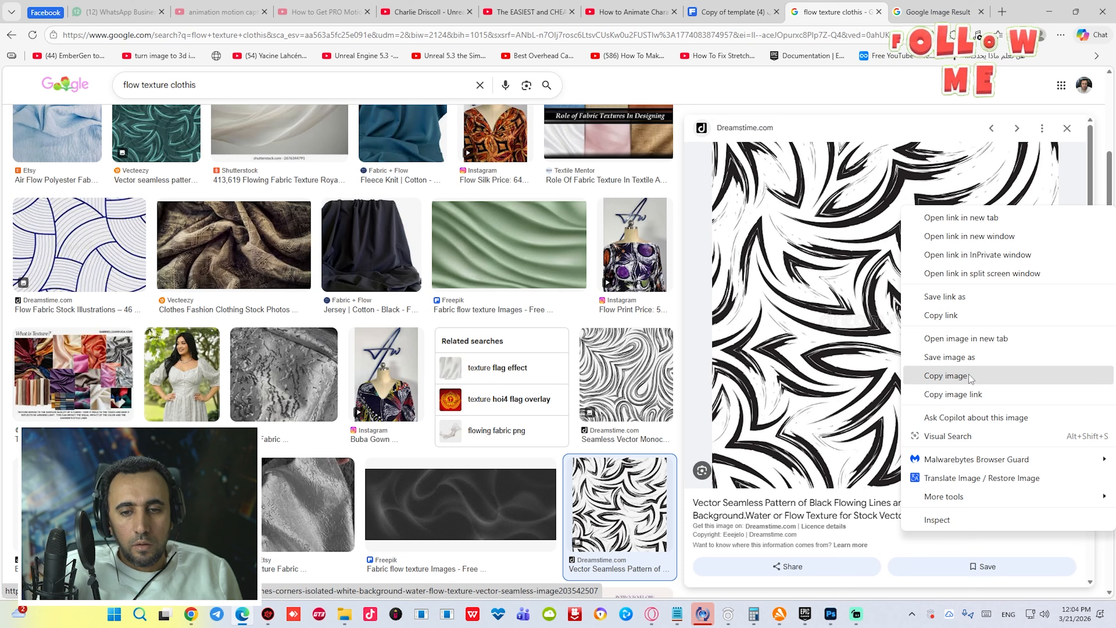
pyautogui.click(927, 376)
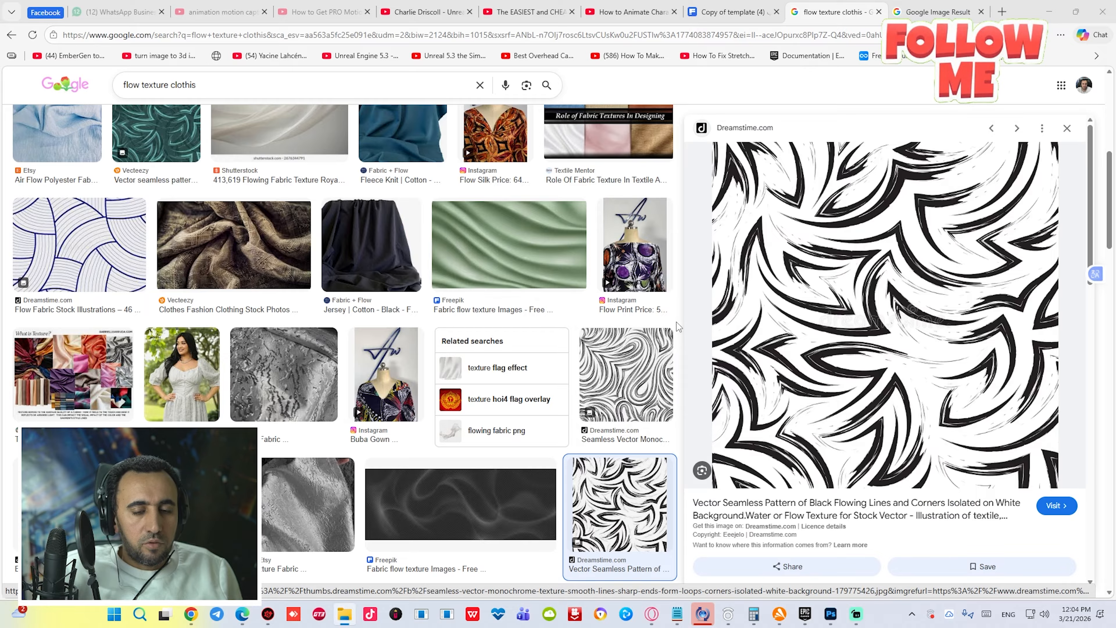
# - Switch back to Photoshop and paste the copied flowing-lines pattern as a new layer positioned over the hijab
pyautogui.hotkey('alt', 'Tab')
pyautogui.click(738, 96)
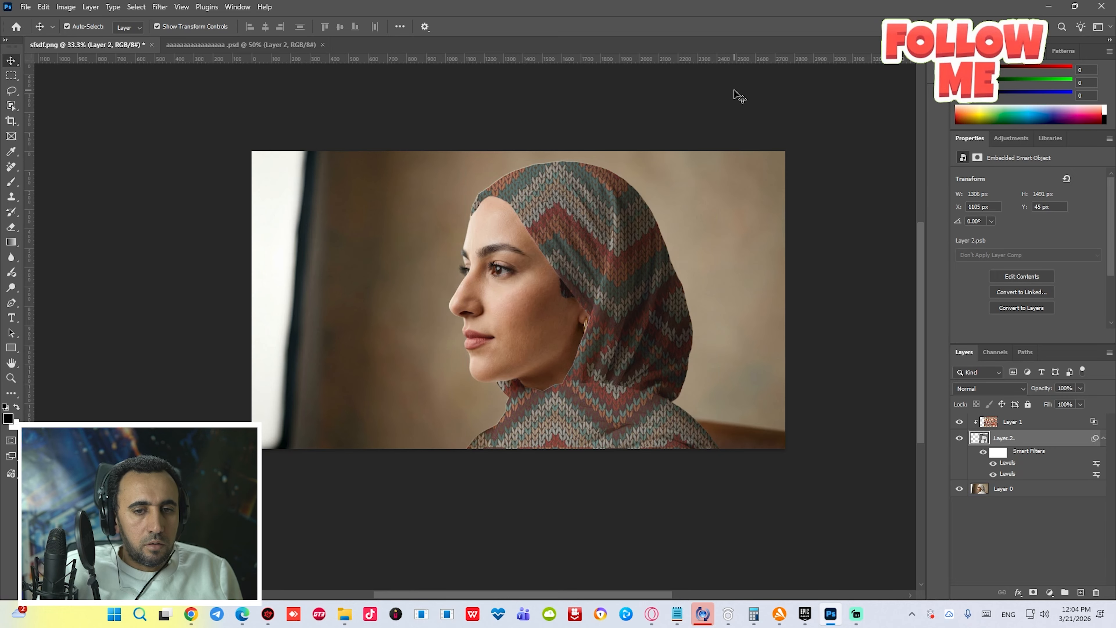
pyautogui.hotkey('ctrl', 'v')
pyautogui.moveTo(585, 370); pyautogui.dragTo(790, 474)
pyautogui.moveTo(664, 368); pyautogui.dragTo(587, 341)
pyautogui.press('Return')
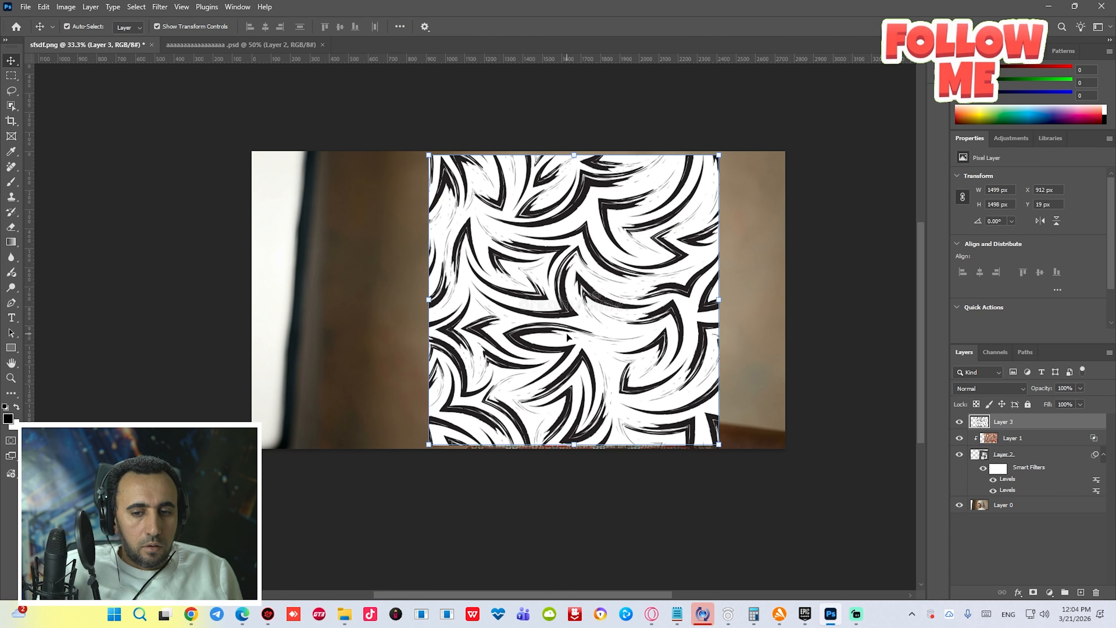
# - Hide the knitted texture layer
pyautogui.click(959, 439)
pyautogui.click(960, 456)
pyautogui.click(959, 456)
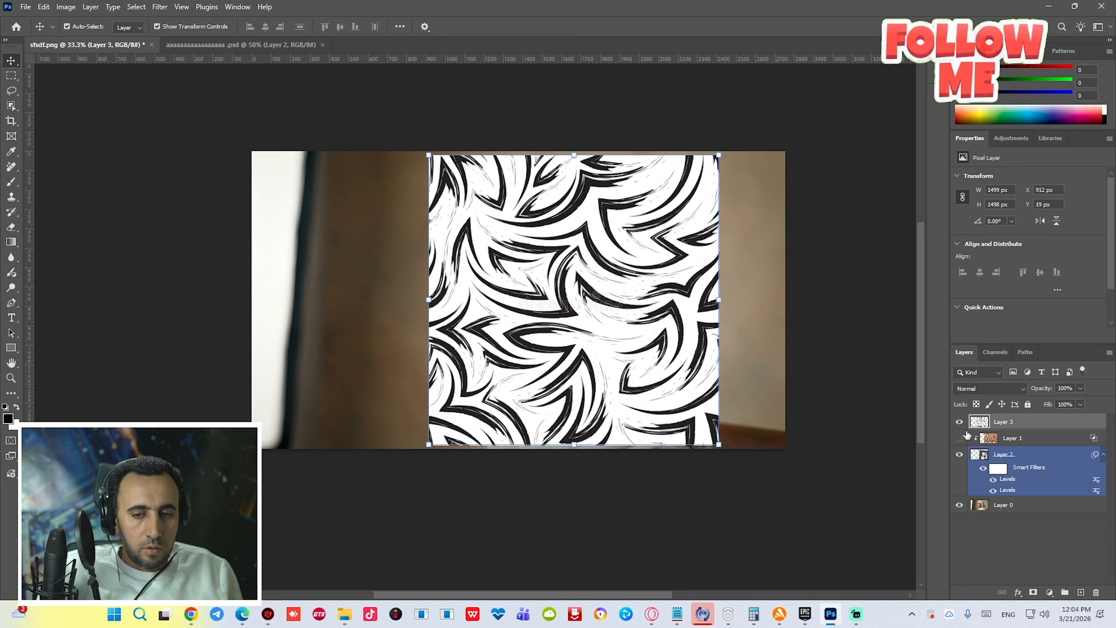
# - Move the flowing-lines layer directly above the hijab layer and clip it to the hijab
pyautogui.moveTo(980, 428); pyautogui.dragTo(1004, 440)
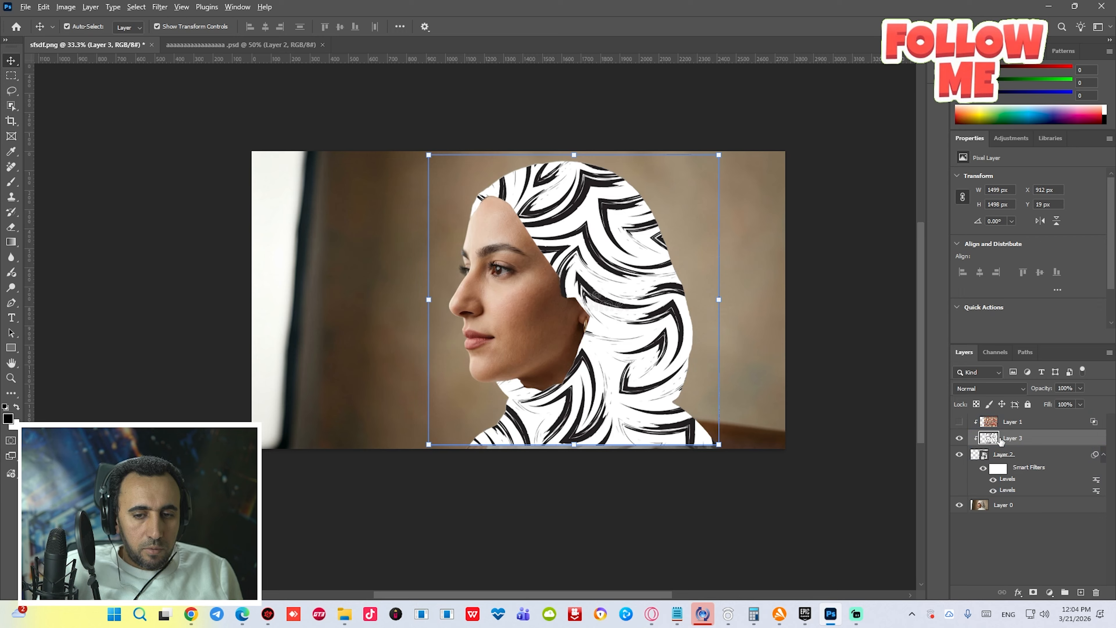
pyautogui.keyDown('alt'); pyautogui.click(1004, 444); pyautogui.keyUp('alt')
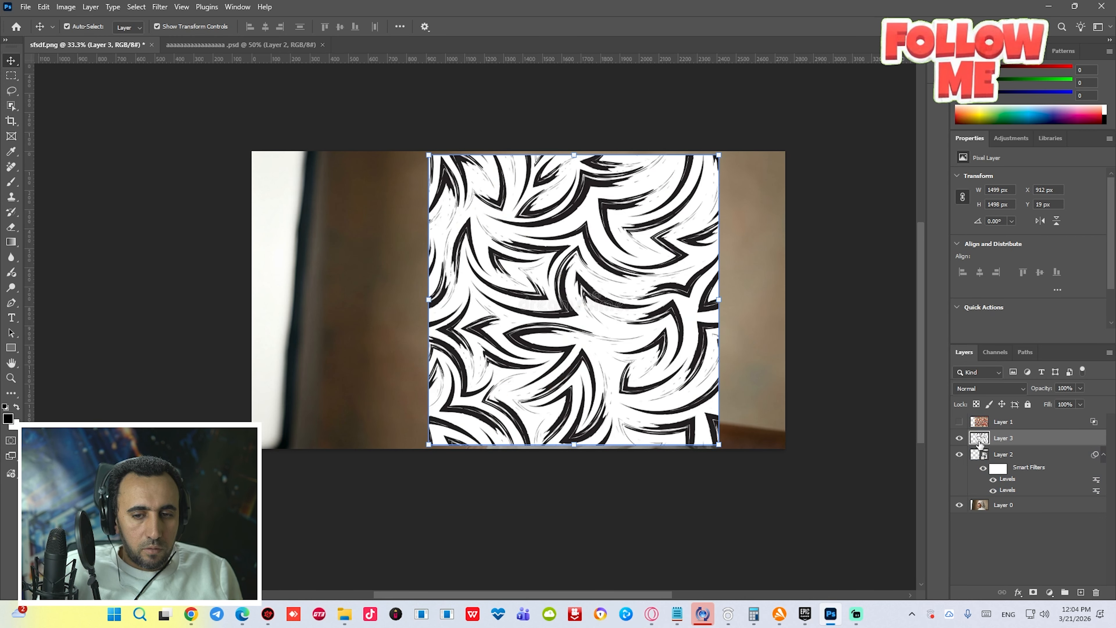
pyautogui.keyDown('alt'); pyautogui.click(985, 441); pyautogui.keyUp('alt')
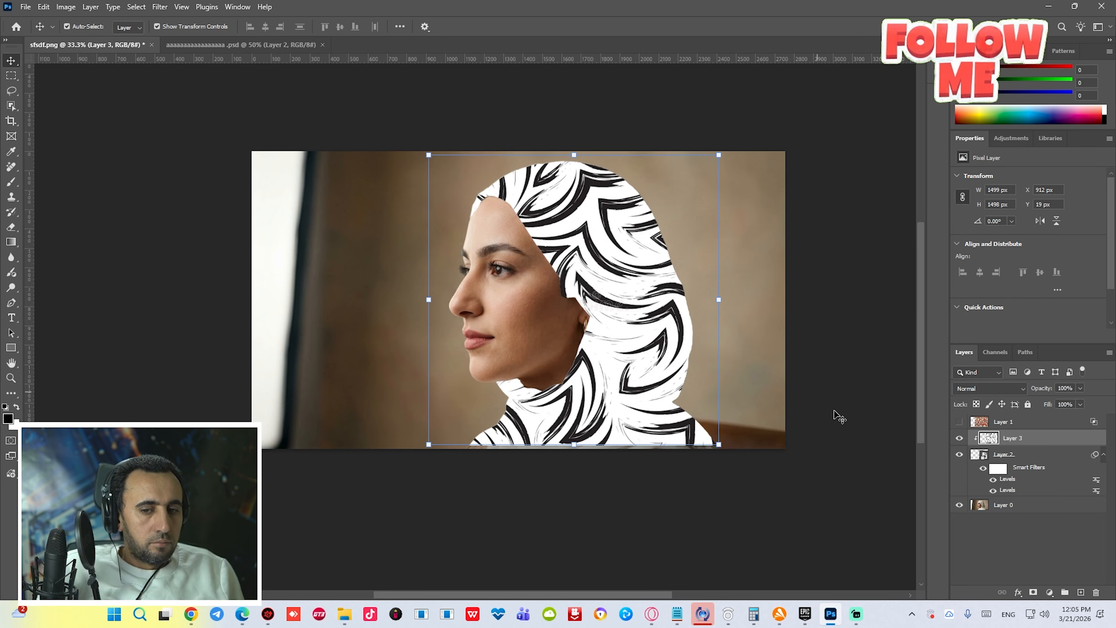
# - Load the hijab as a selection and apply Displace to the flowing-lines layer with scale 10 using the saved displacement map
pyautogui.click(978, 455)
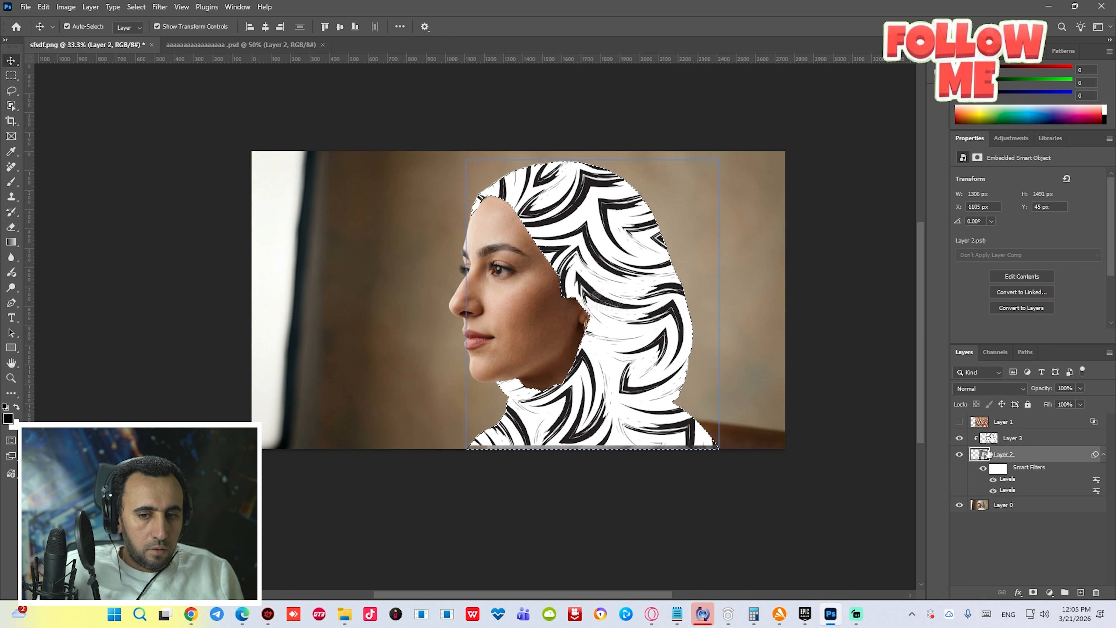
pyautogui.click(988, 440)
pyautogui.click(160, 7)
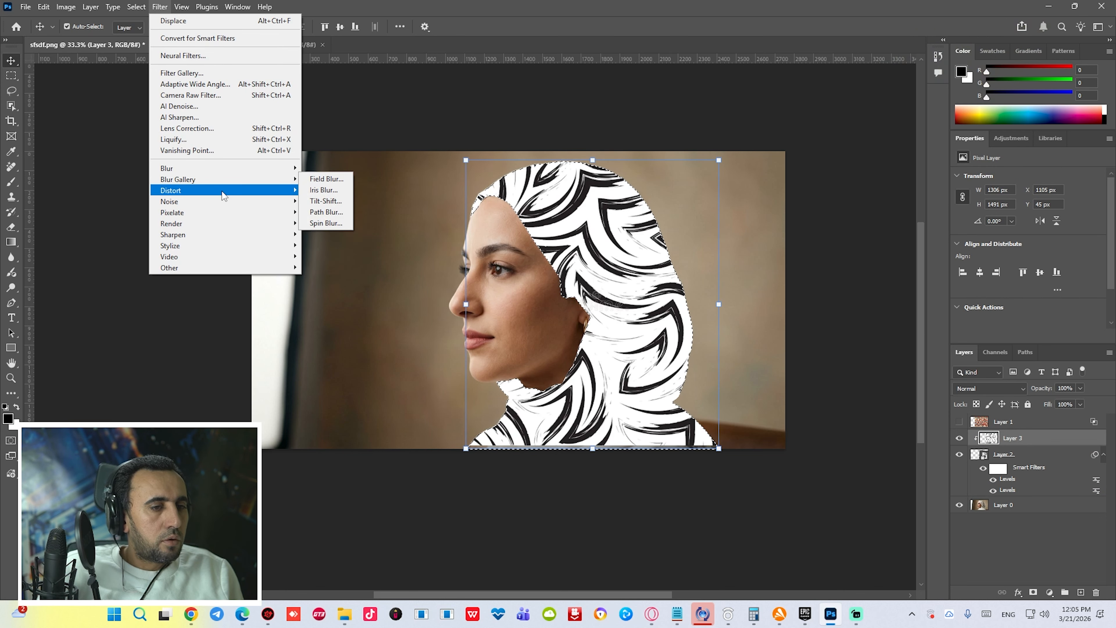
pyautogui.click(336, 191)
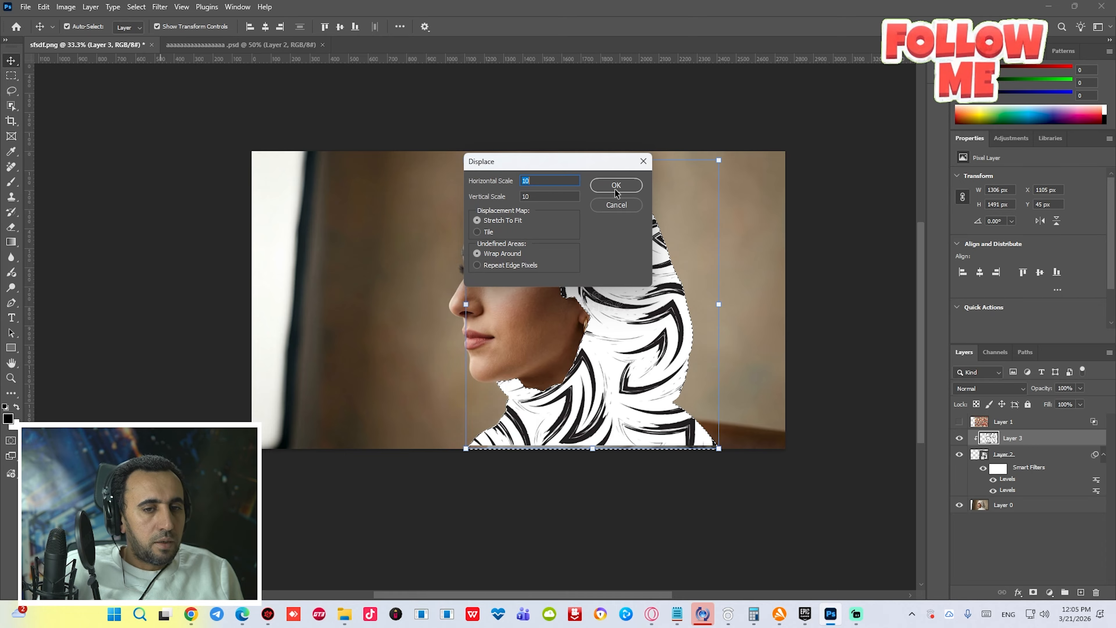
pyautogui.click(616, 185)
pyautogui.doubleClick(495, 103)
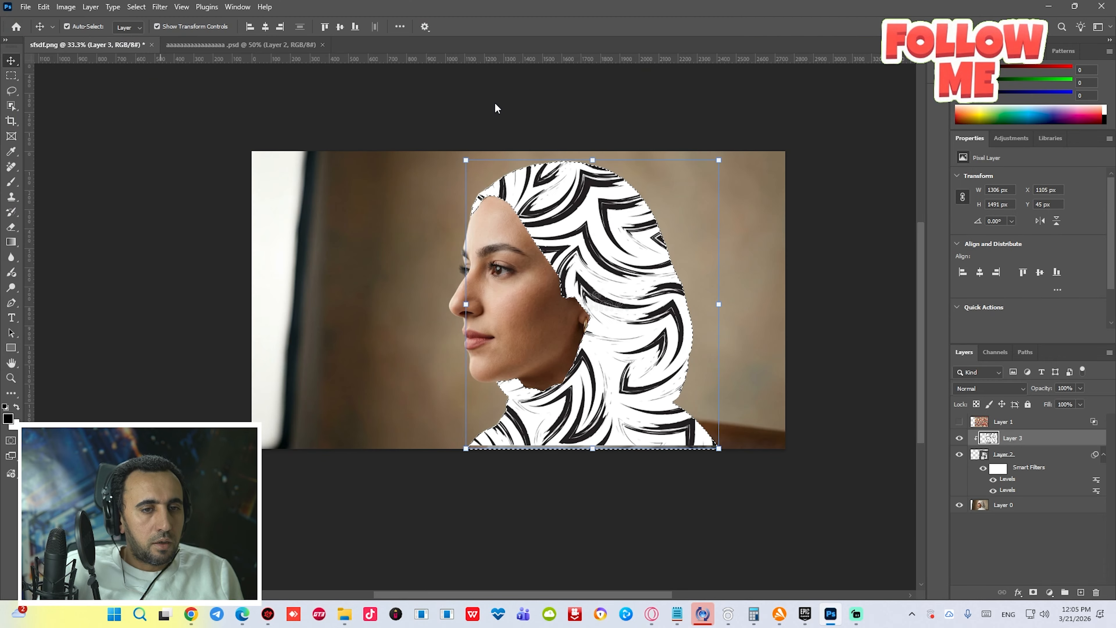
pyautogui.click(1078, 560)
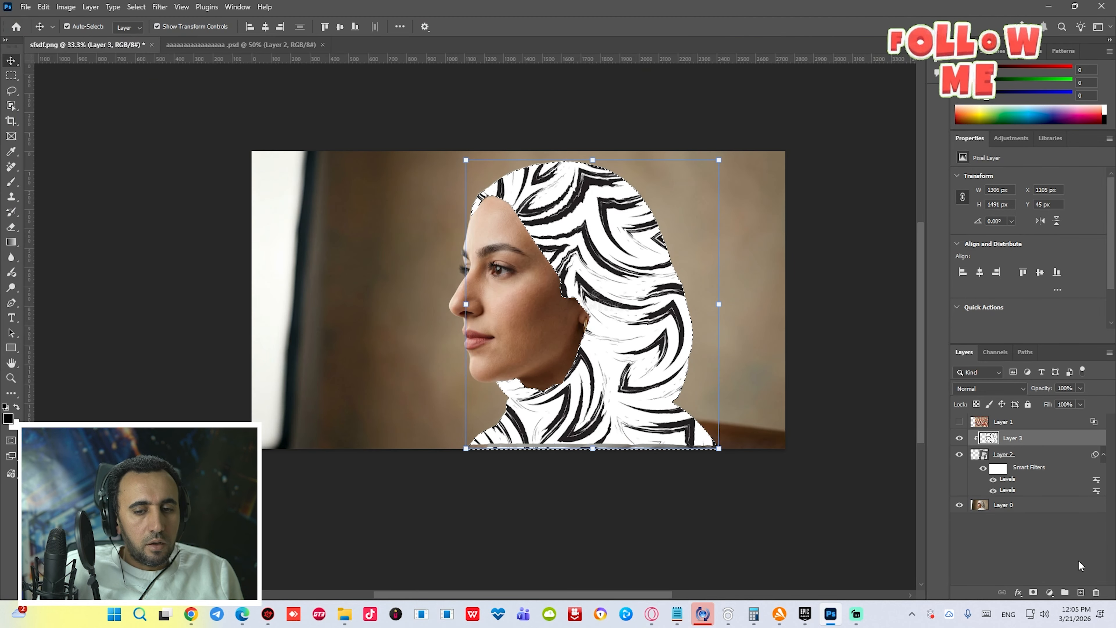
# - Set the flowing-lines layer's blend mode to Multiply
pyautogui.click(995, 442)
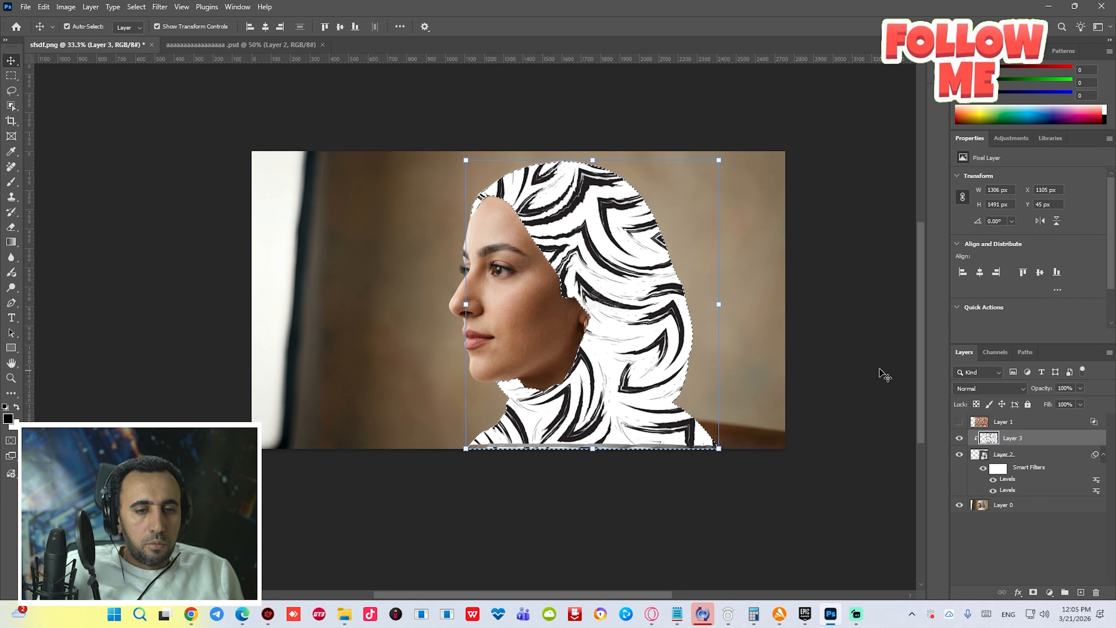
pyautogui.click(962, 386)
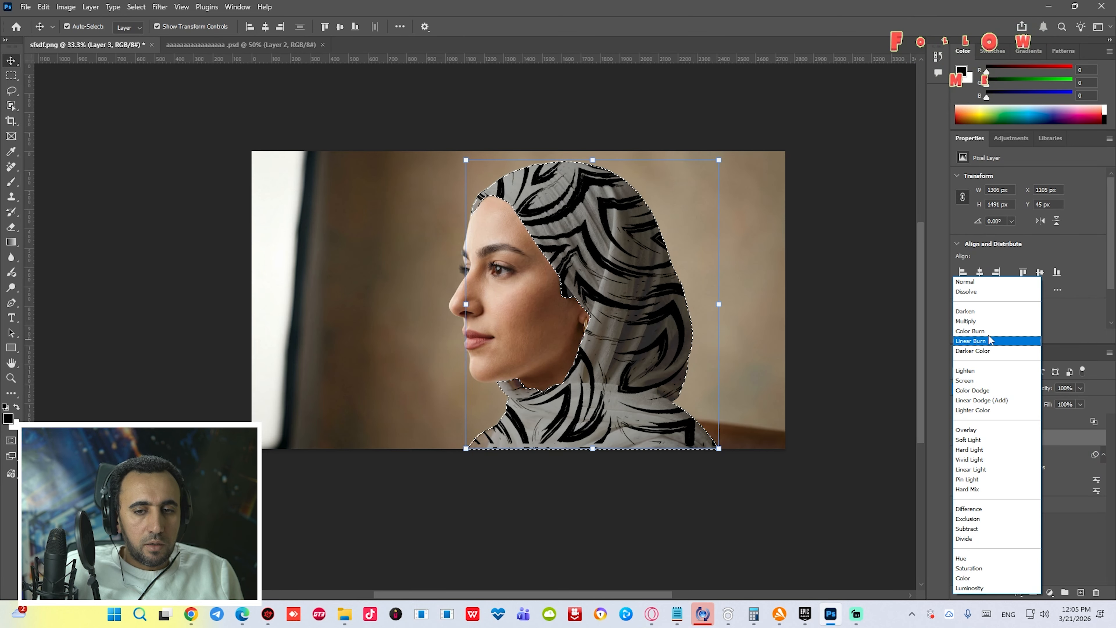
pyautogui.click(991, 326)
pyautogui.scroll(2, 650, 310)
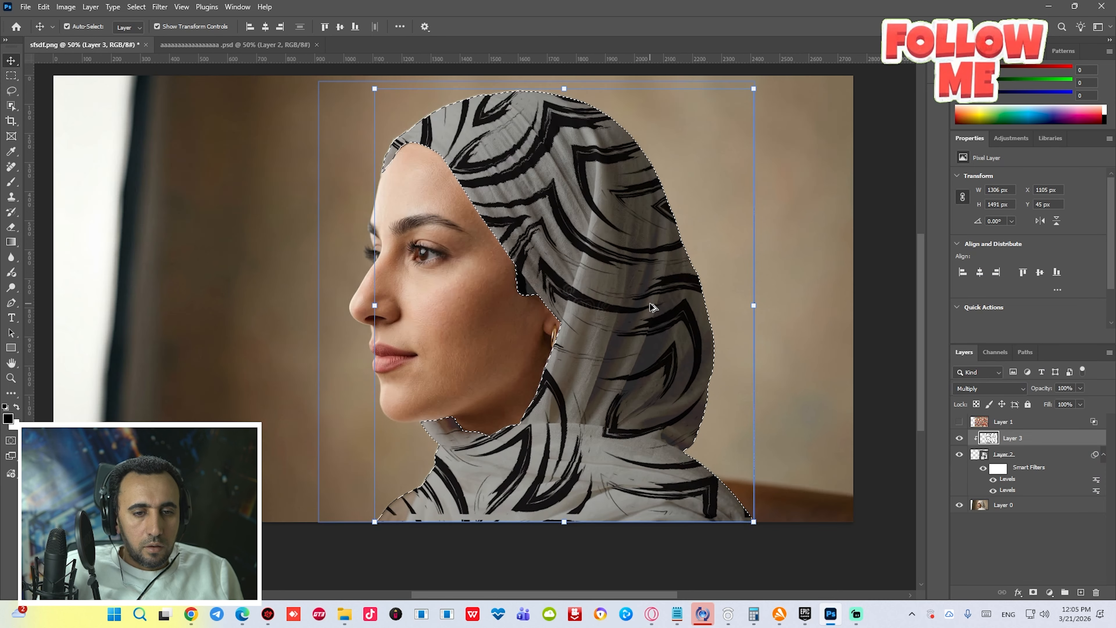
# - Apply Levels to the flowing-lines layer, setting the midtone input value to 0.18
pyautogui.hotkey('ctrl', '-')
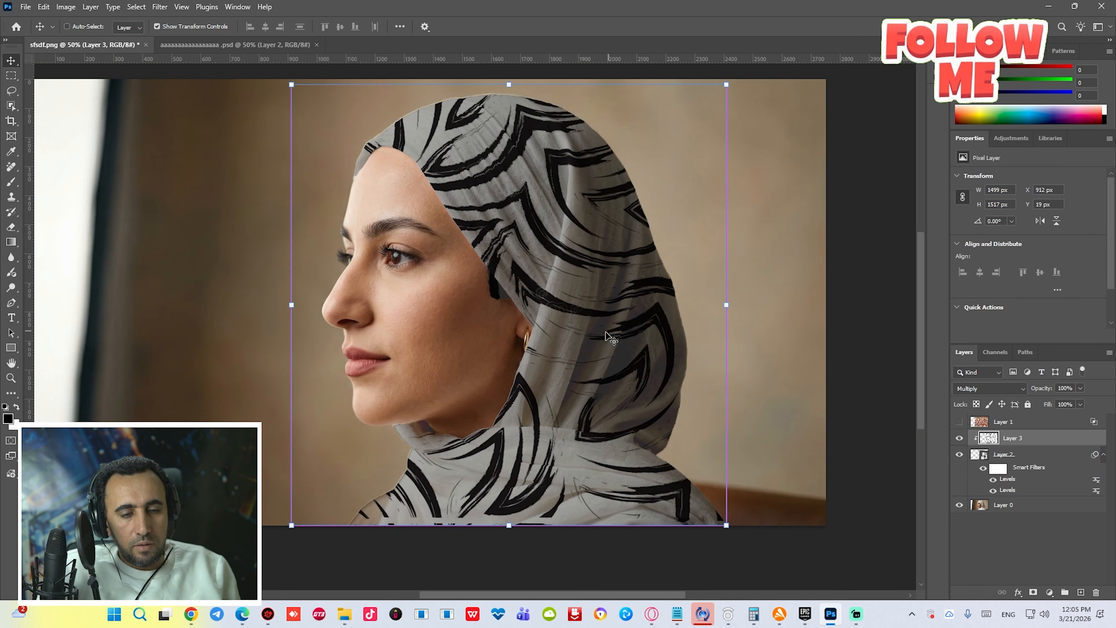
pyautogui.hotkey('ctrl', 'l')
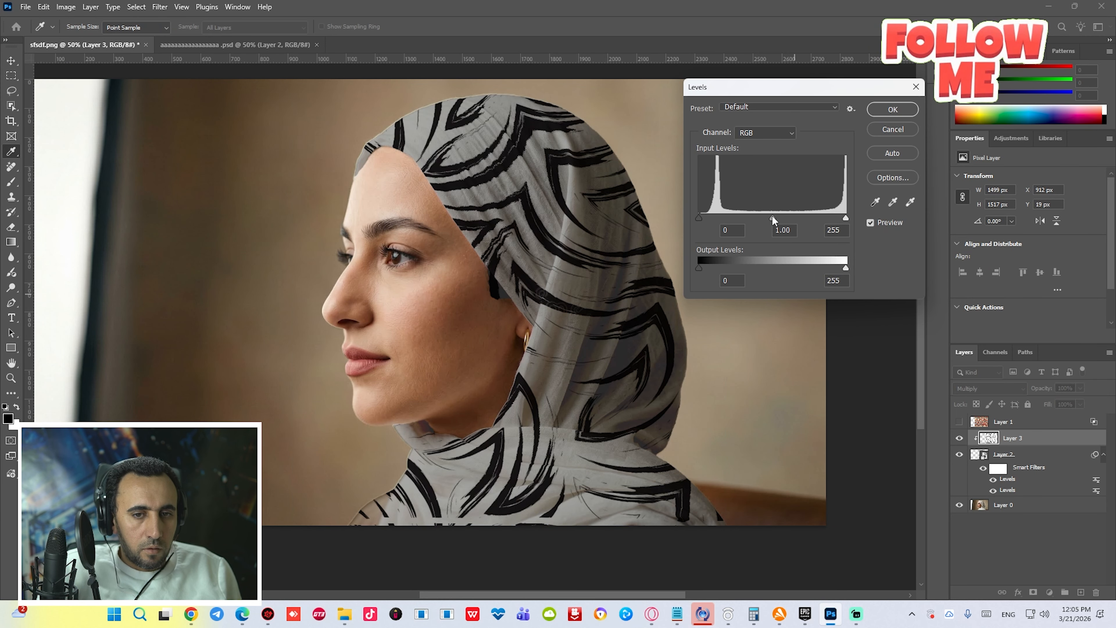
pyautogui.moveTo(772, 217); pyautogui.dragTo(832, 217)
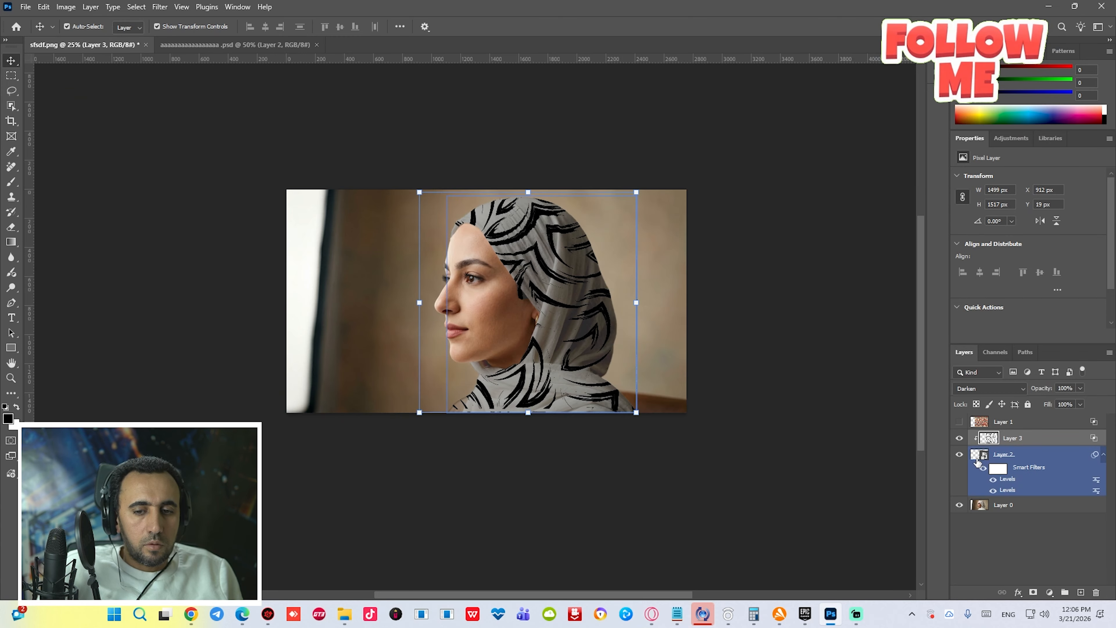
# - Select the hijab smart object and apply a Levels smart filter that darkens its midtones
pyautogui.click(978, 461)
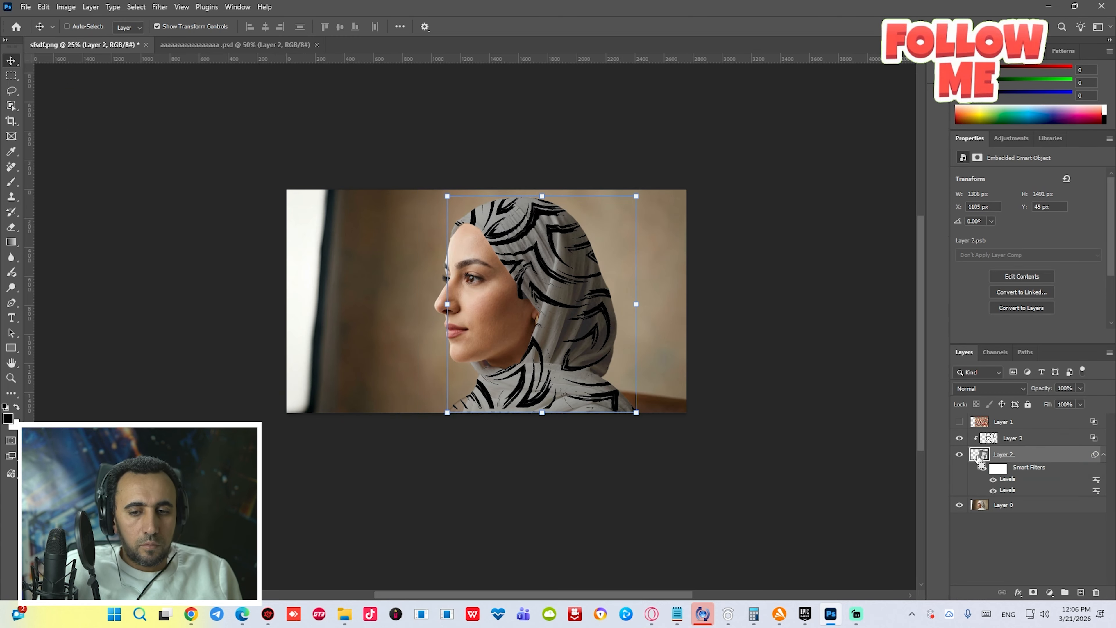
pyautogui.hotkey('ctrl', 'l')
pyautogui.moveTo(872, 301); pyautogui.dragTo(895, 310)
pyautogui.click(991, 193)
# - Apply another Levels smart filter to the hijab smart object with the output black level set to 56
pyautogui.scroll(2, 596, 322)
pyautogui.hotkey('ctrl', 'l')
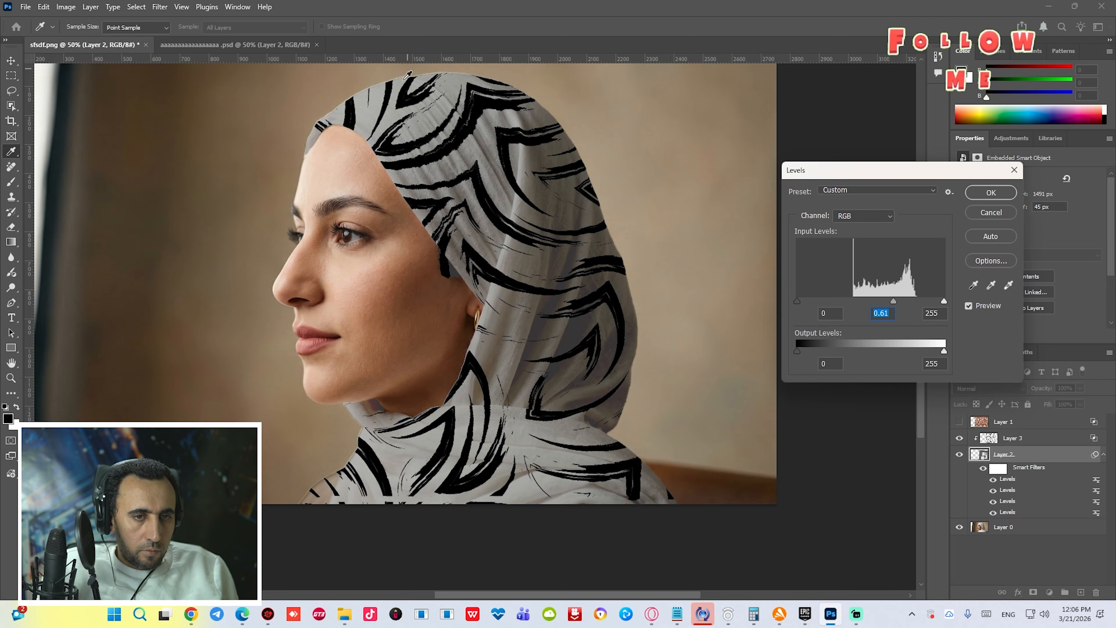
pyautogui.moveTo(798, 352); pyautogui.dragTo(828, 345)
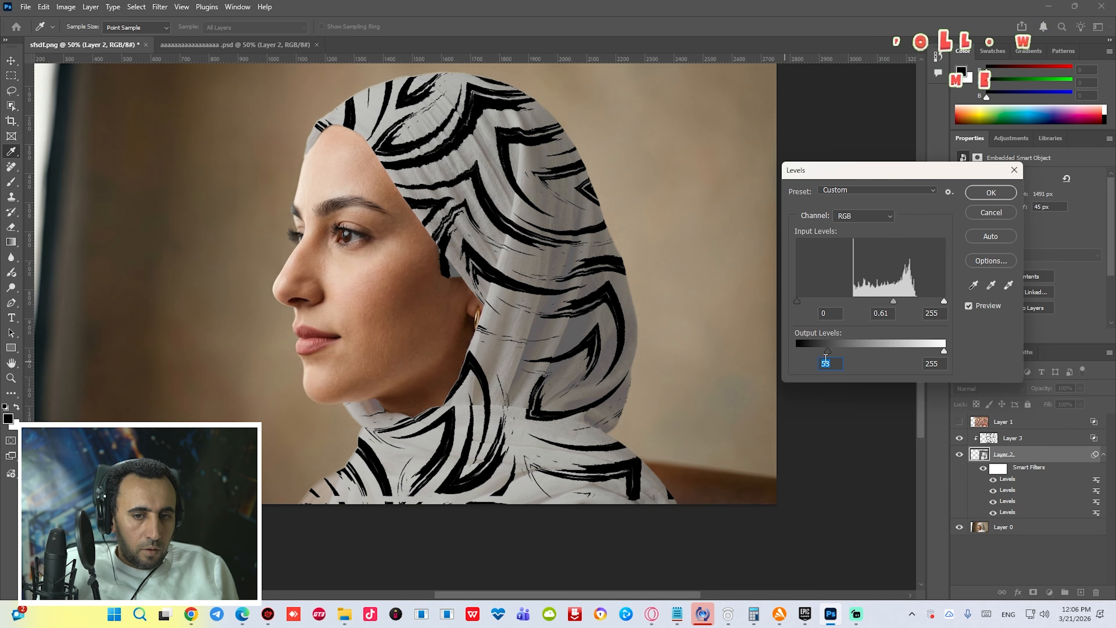
pyautogui.moveTo(832, 350)
pyautogui.mouseDown()
pyautogui.moveTo(863, 349)
pyautogui.moveTo(828, 351)
pyautogui.mouseUp()
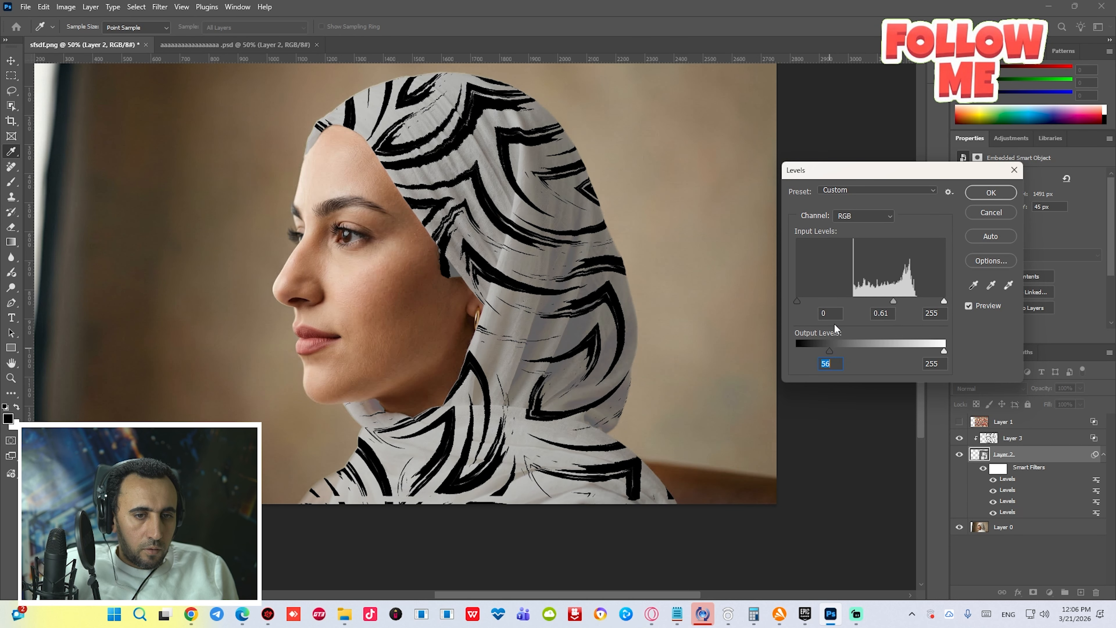
pyautogui.click(992, 194)
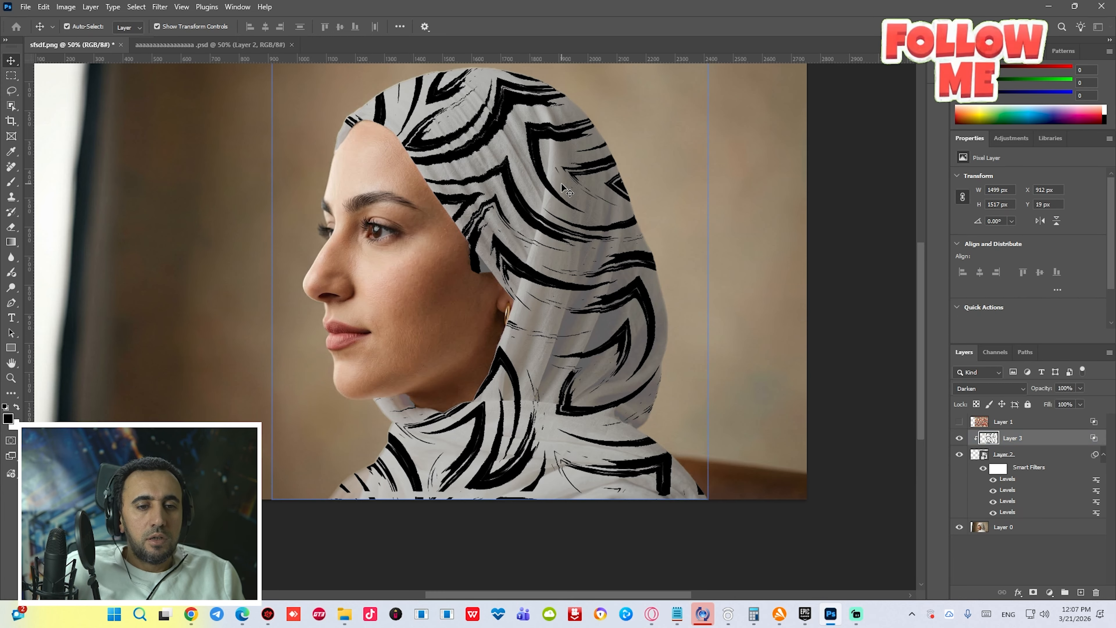
pyautogui.click(567, 194)
pyautogui.scroll(2, 479, 220)
pyautogui.scroll(-2, 479, 220)
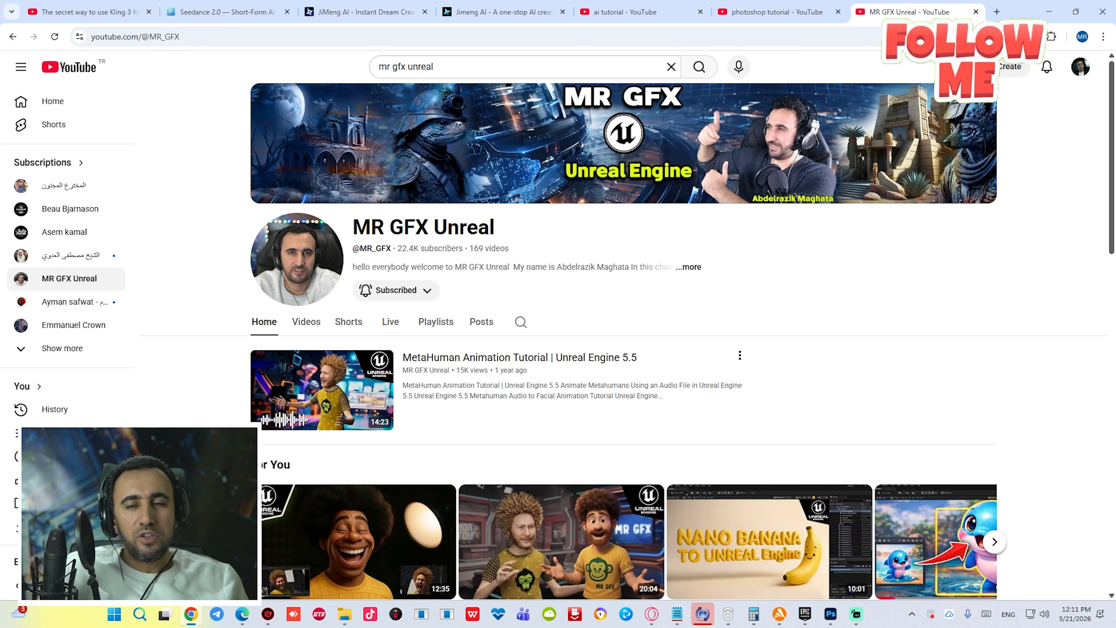
# - Switch to the browser and browse the MR GFX Unreal YouTube channel's home page and Videos tab
pyautogui.scroll(-8, 750, 283)
pyautogui.scroll(5, 835, 273)
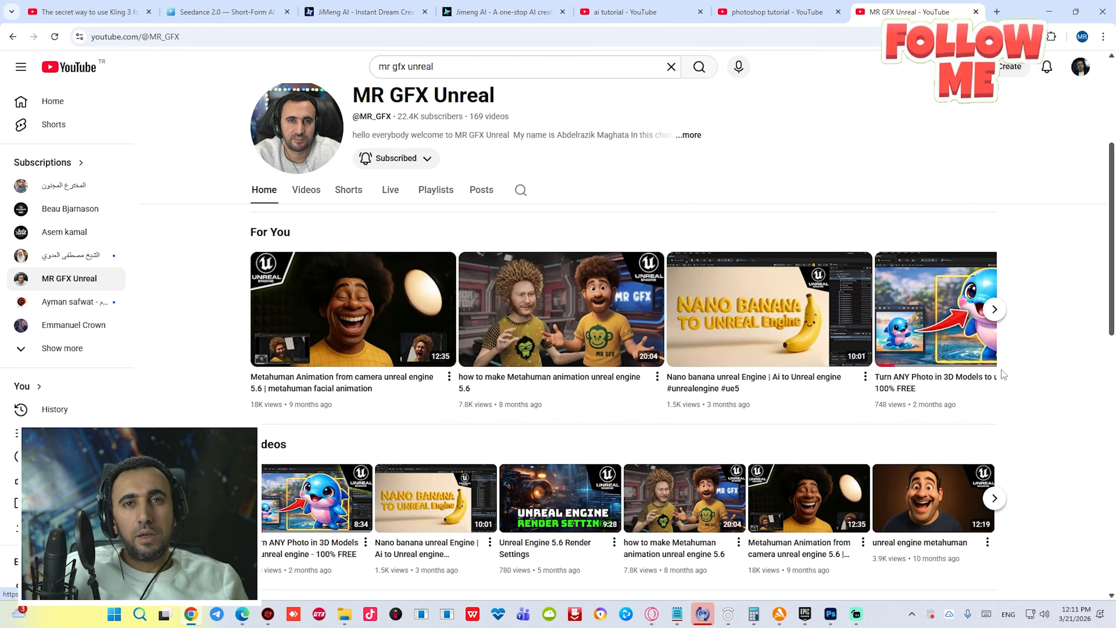
pyautogui.scroll(-5, 835, 378)
pyautogui.scroll(-10, 955, 267)
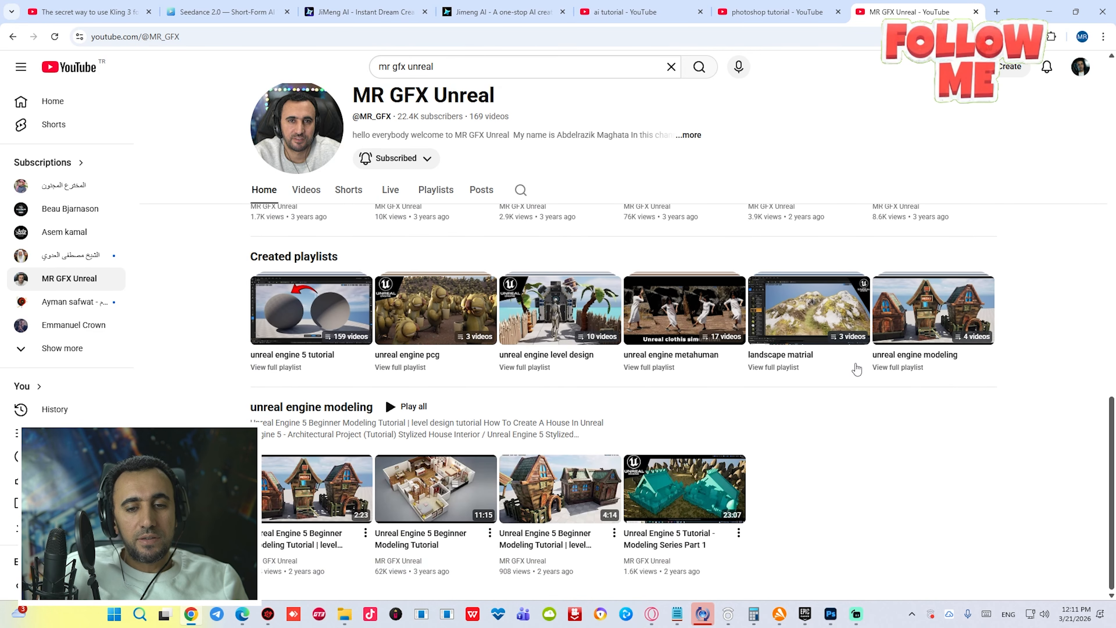
pyautogui.scroll(15, 703, 395)
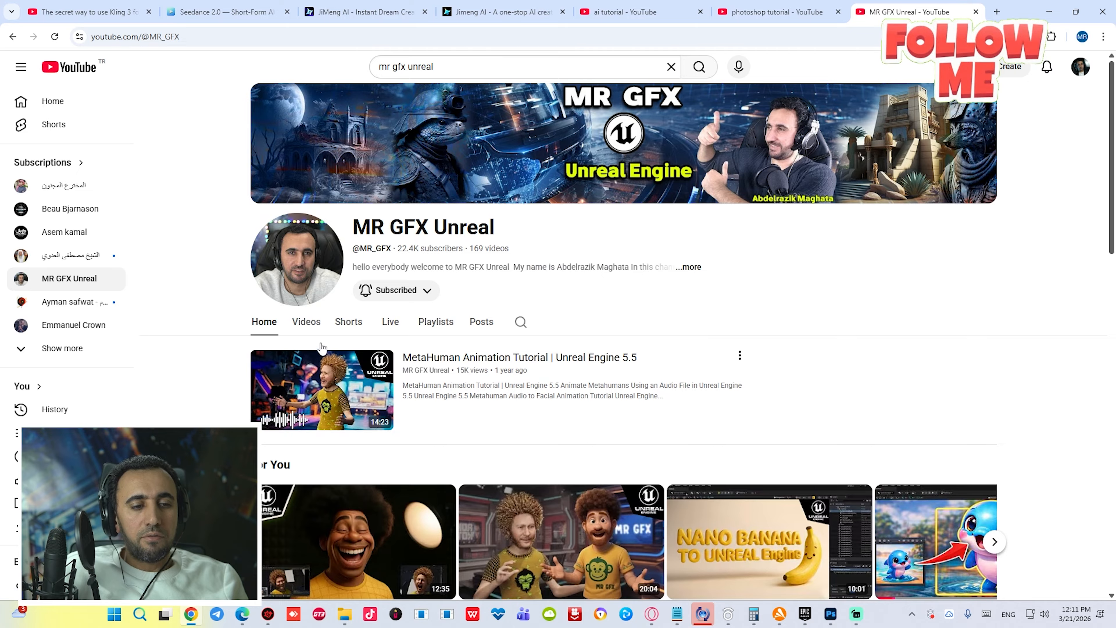
pyautogui.click(306, 325)
pyautogui.scroll(-8, 754, 287)
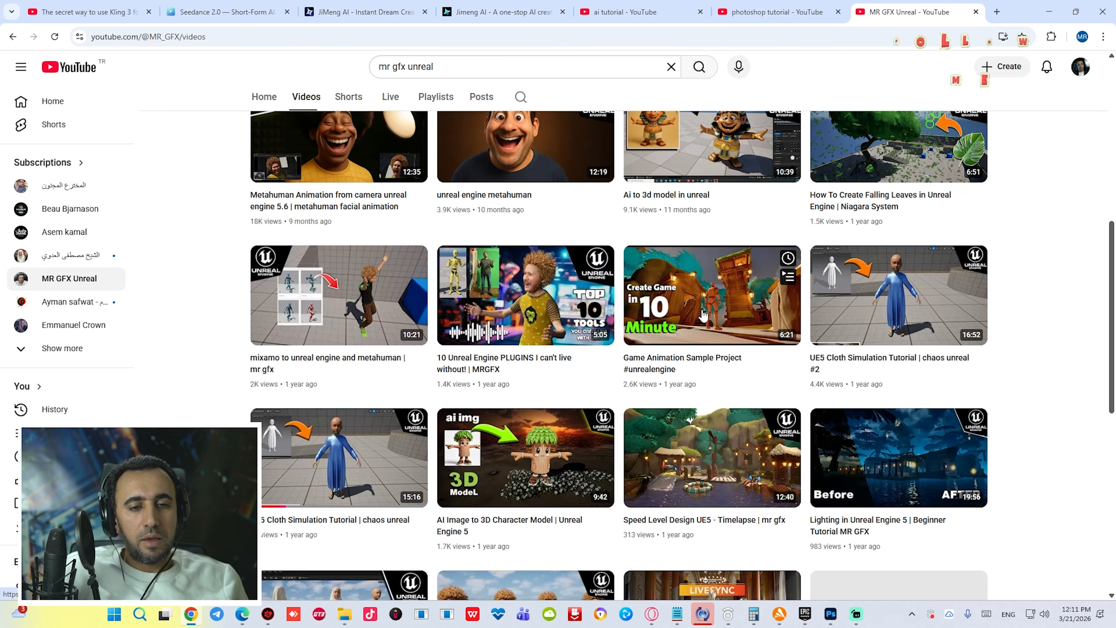
pyautogui.scroll(-5, 754, 286)
pyautogui.scroll(-10, 650, 267)
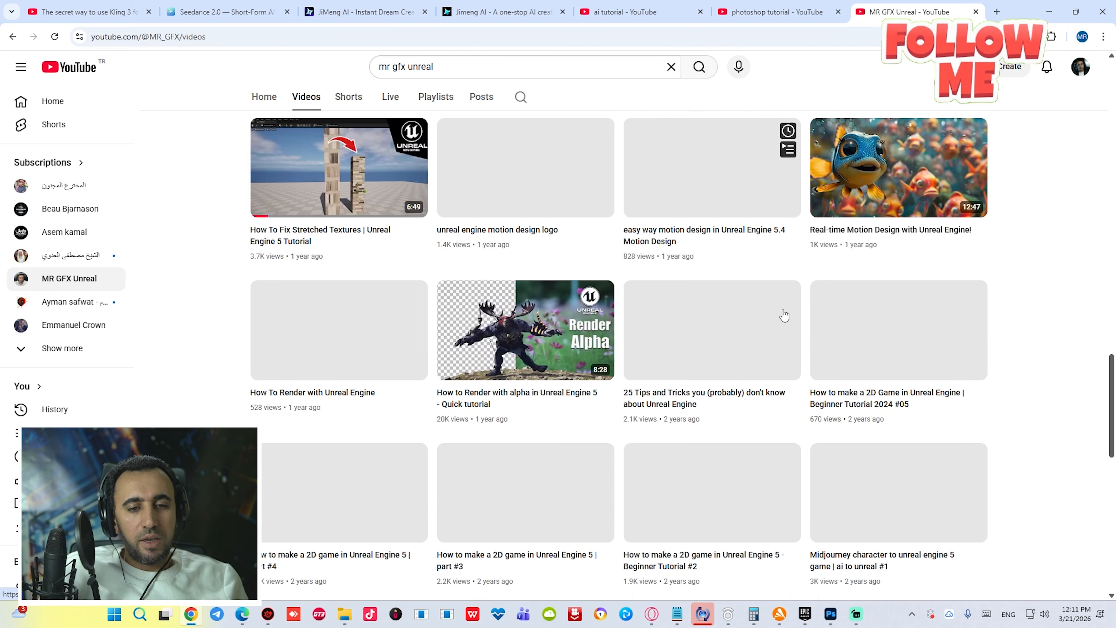